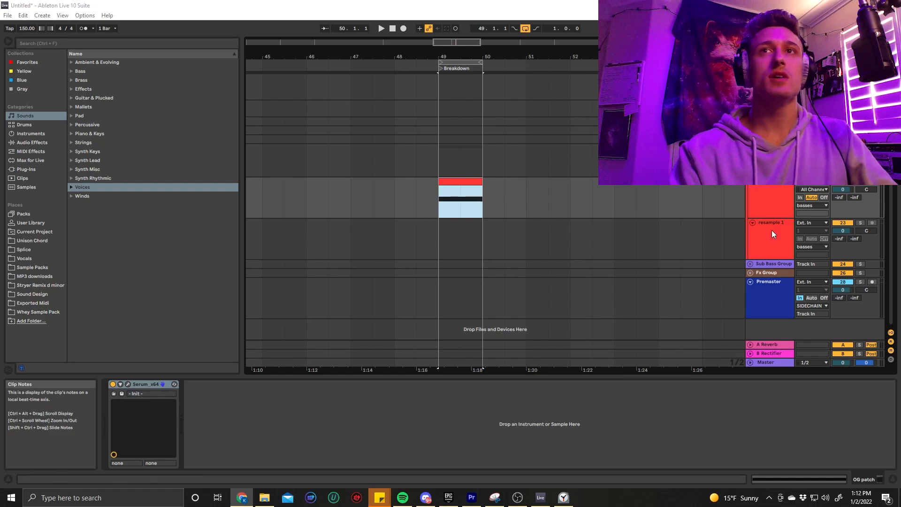
- Open the Serum plug-in window from the bass track's device and move it over the lower arrangement area
left_click(760, 209)
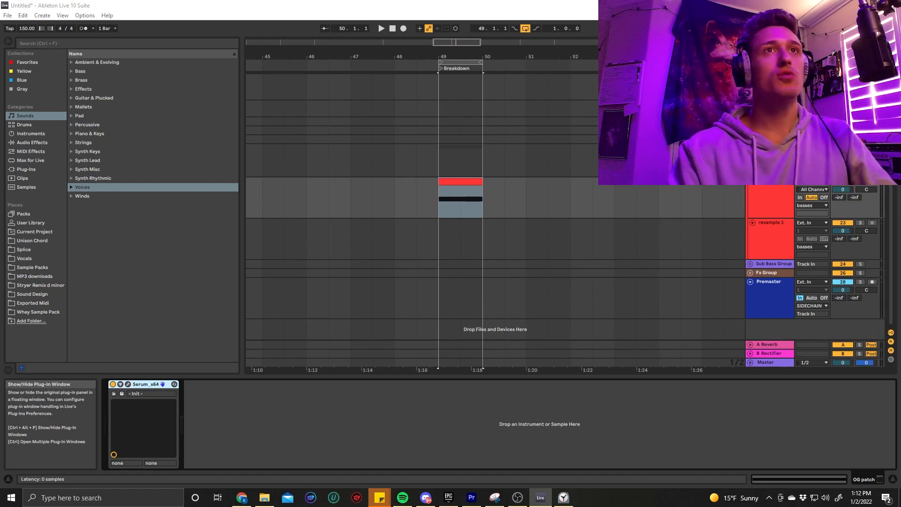
left_click(128, 384)
left_click_drag(282, 45, 693, 72)
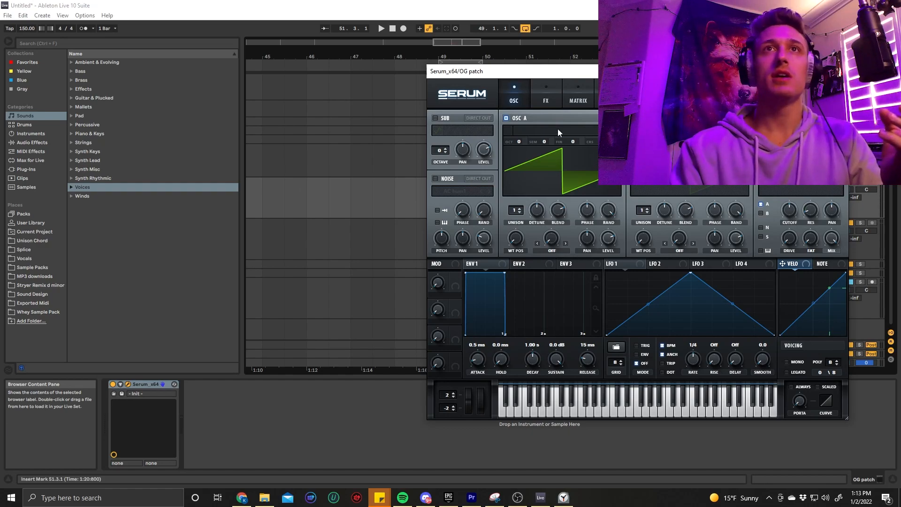
left_click_drag(597, 71, 380, 140)
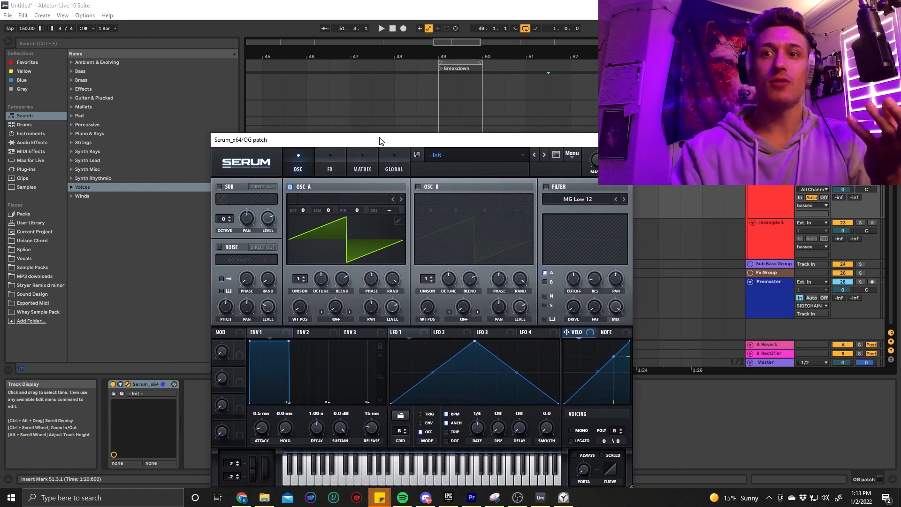
- Load Try me D#.wav from the One shots folder of Whey Sample Pack's Basses into Osc A as its wavetable
left_click(44, 313)
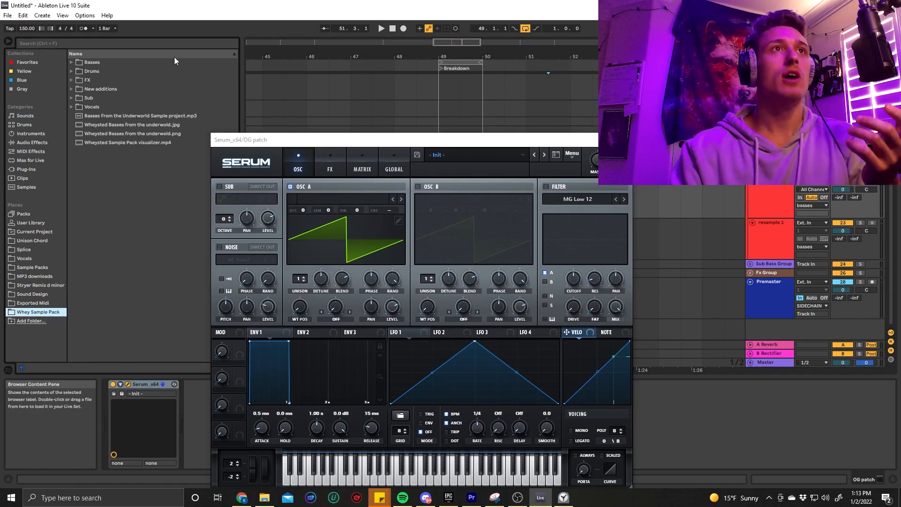
left_click(72, 63)
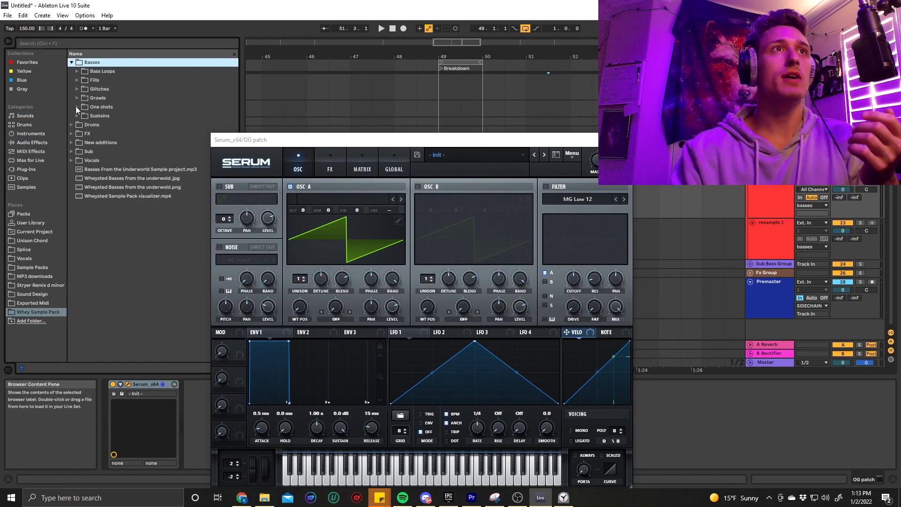
left_click(77, 107)
left_click(118, 196)
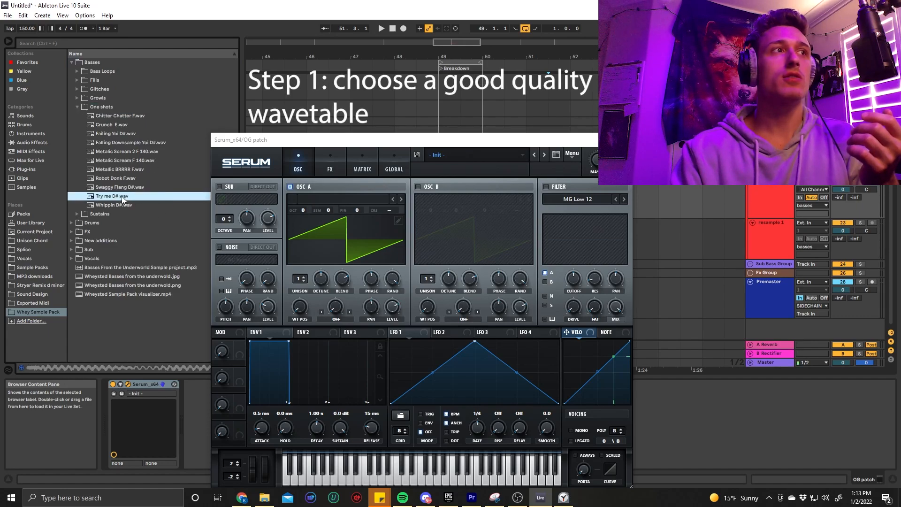
left_click_drag(120, 197, 348, 254)
- Check Osc A's wavetable positions and remove the silent frames from frame 18 to the end in the wavetable editor
left_click_drag(286, 322, 283, 281)
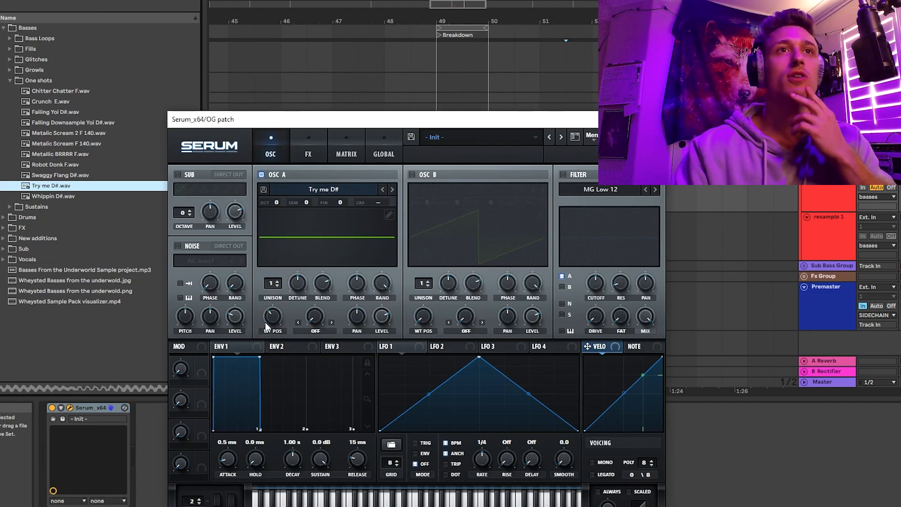
left_click_drag(266, 323, 266, 353)
left_click(390, 214)
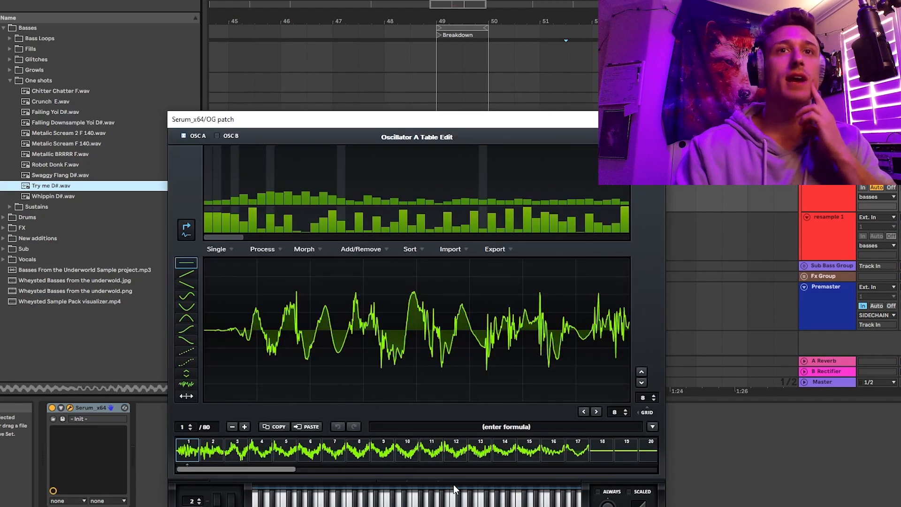
left_click(598, 455)
left_click(361, 249)
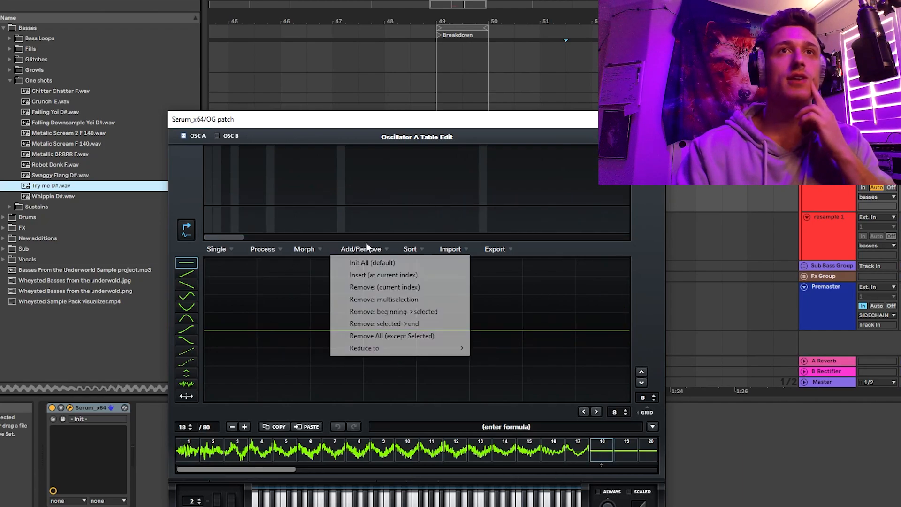
left_click(397, 323)
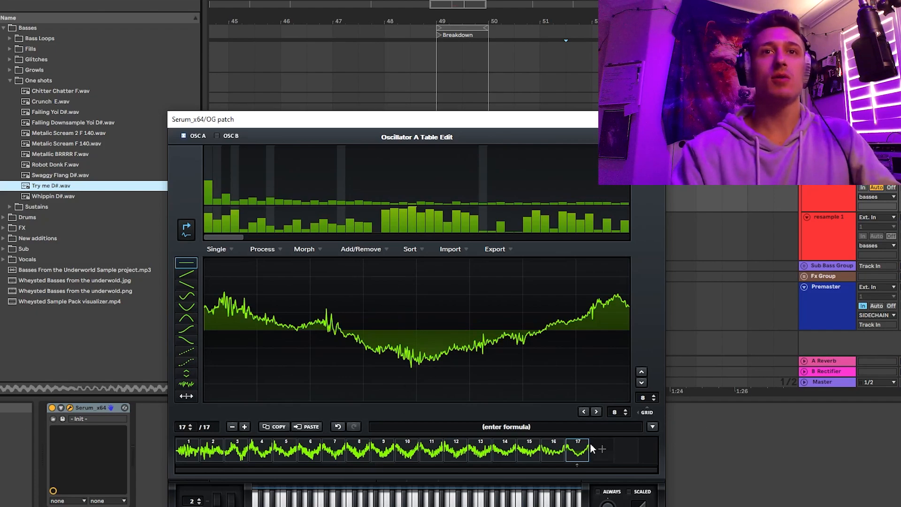
- Morph the Osc A wavetable with Crossfade and normalize all of its frames
left_click(301, 249)
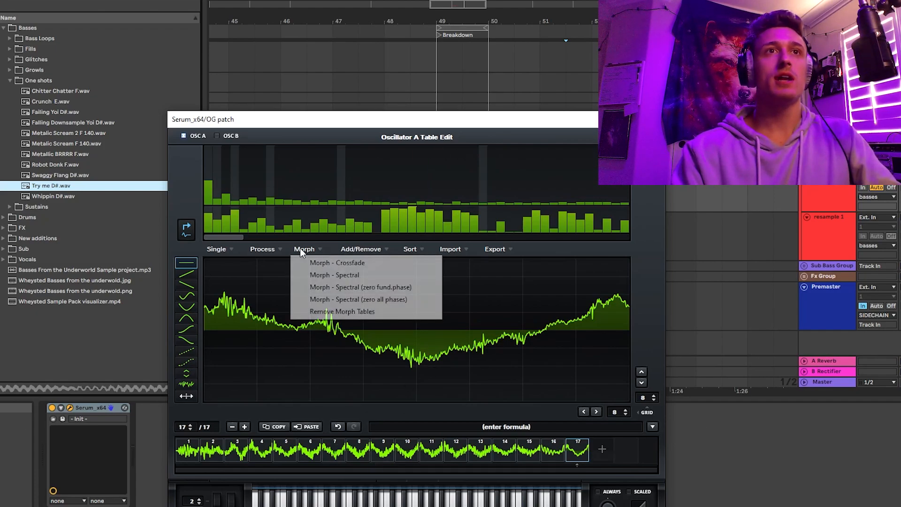
left_click(352, 267)
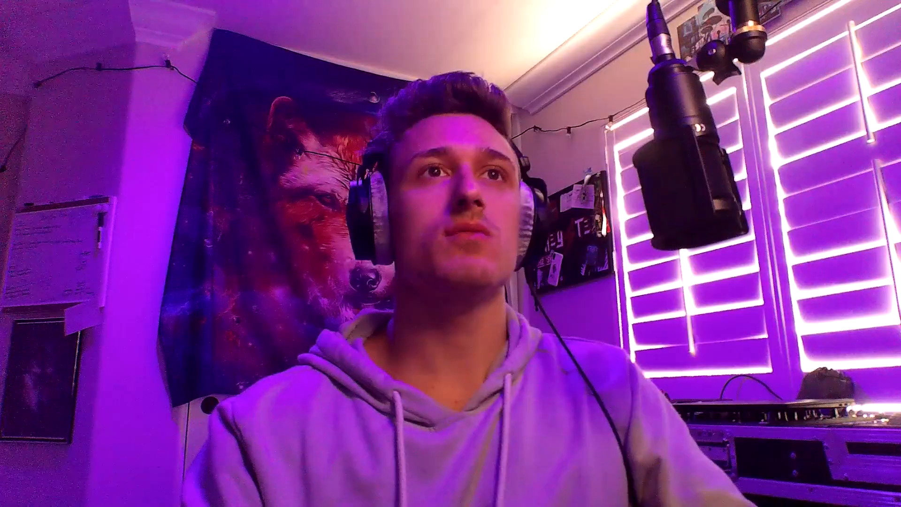
left_click(269, 250)
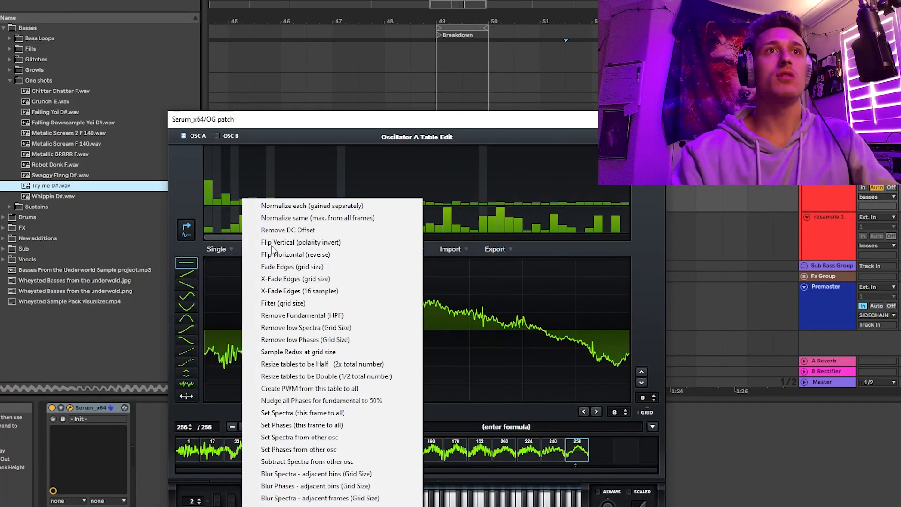
left_click(275, 244)
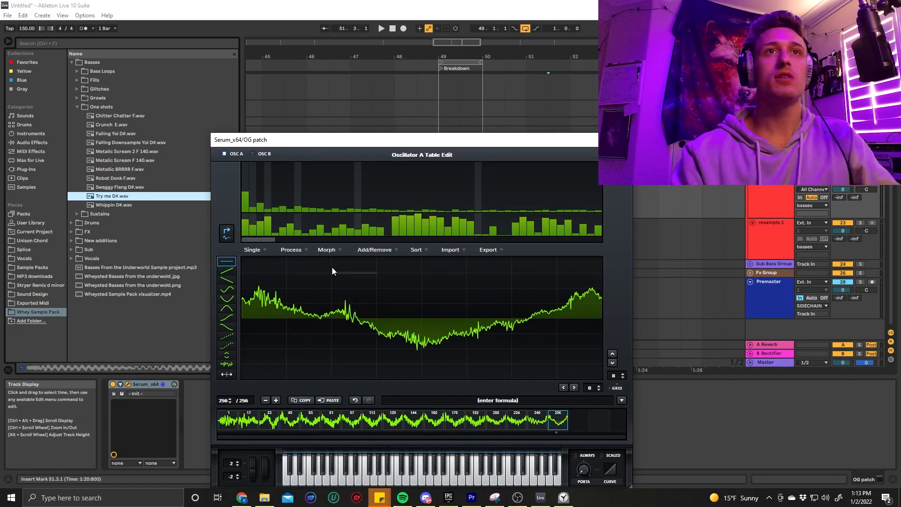
left_click(291, 250)
left_click(324, 220)
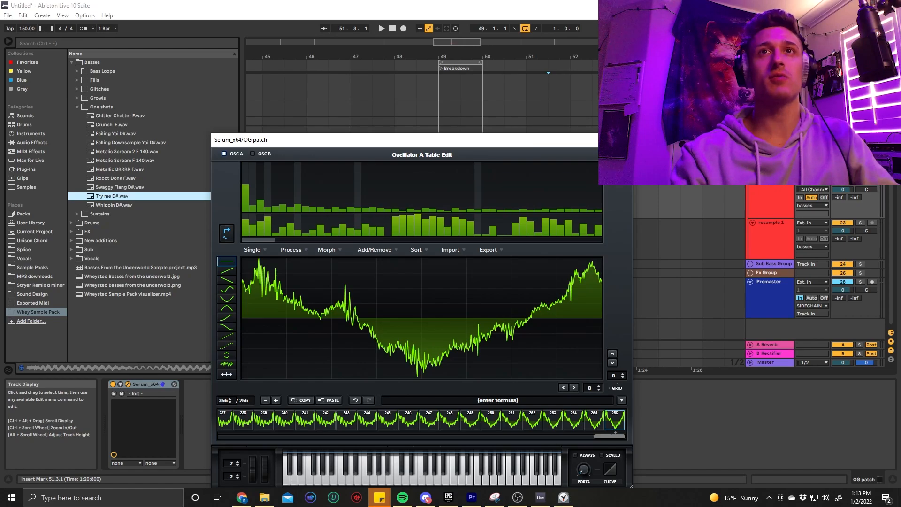
left_click(622, 155)
- Adjust Osc A's wavetable position and shift LFO 1's peak to about a quarter of the cycle
left_click_drag(301, 310, 286, 369)
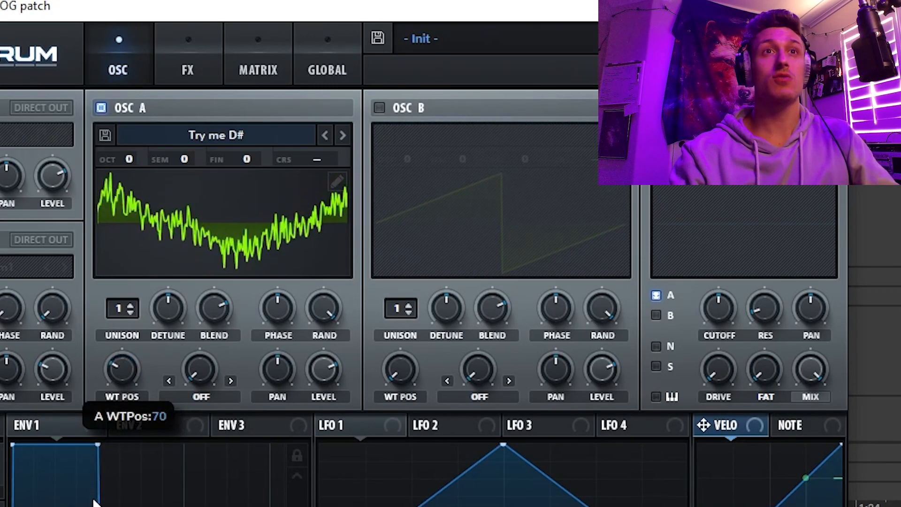
left_click_drag(94, 503, 139, 432)
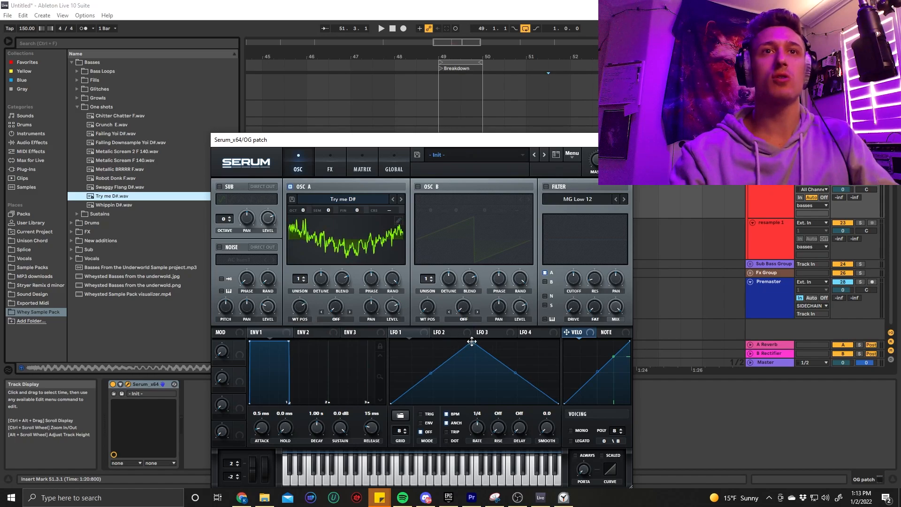
left_click_drag(472, 342, 434, 339)
- Play the Breakdown clip to audition the new wavetable, keeping the Serum window clear of the arrangement clip
left_click_drag(388, 145, 152, 137)
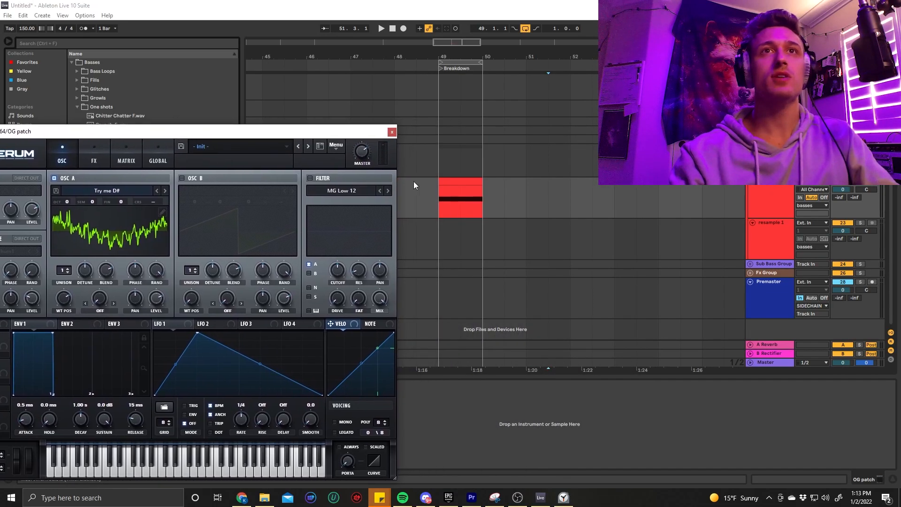
key("space")
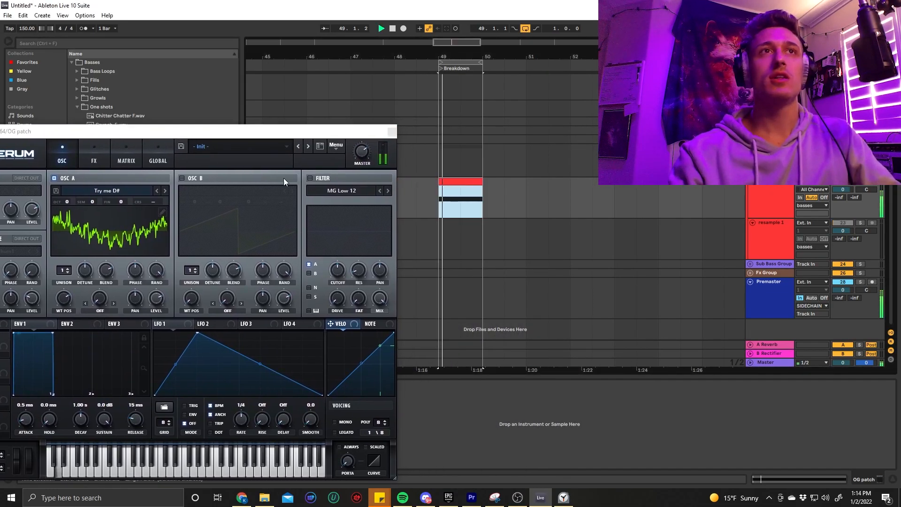
key("space")
left_click_drag(243, 135, 307, 131)
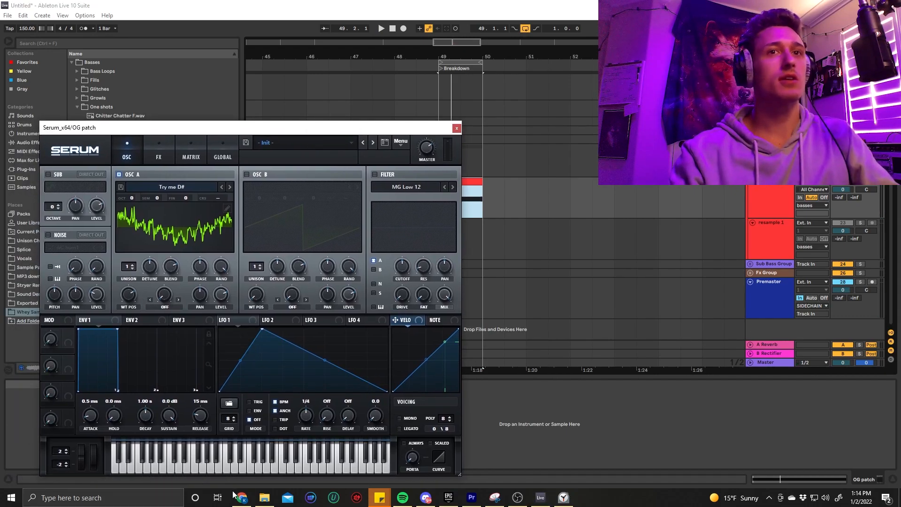
- Adjust Osc A's wavetable position while auditioning the clip and lower its octave to -1
left_click(558, 497)
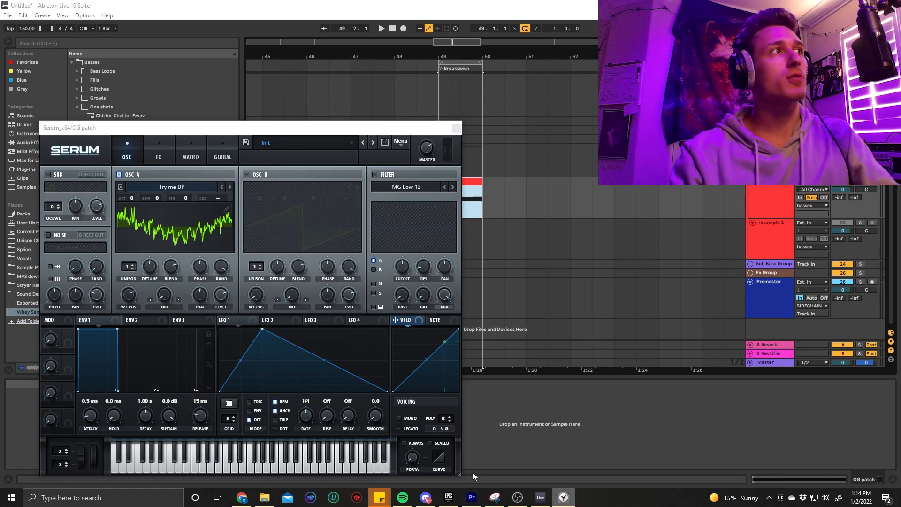
left_click_drag(129, 297, 145, 361)
key("space")
left_click_drag(130, 199, 131, 202)
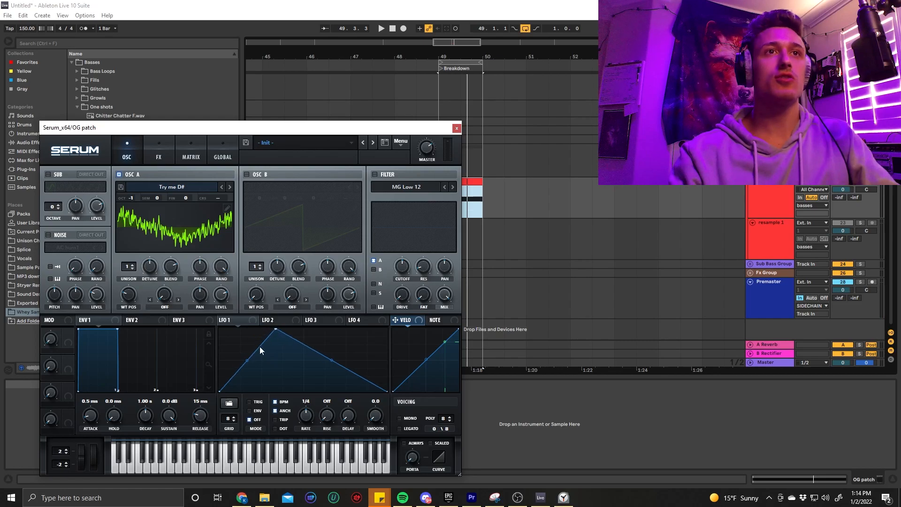
- Shape LFO 1 as a rounded rise falling to zero at about two-thirds, and assign it in TRIG mode to Osc A's level
double_click(324, 389)
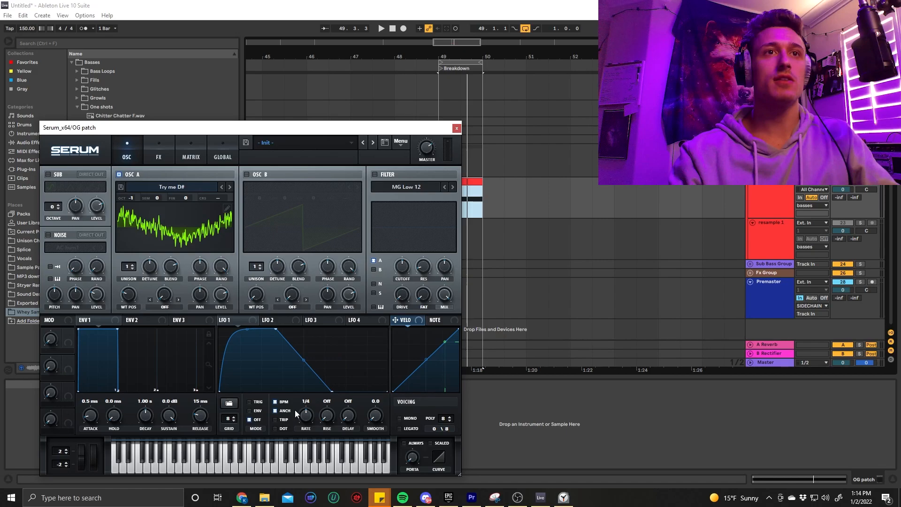
left_click(250, 401)
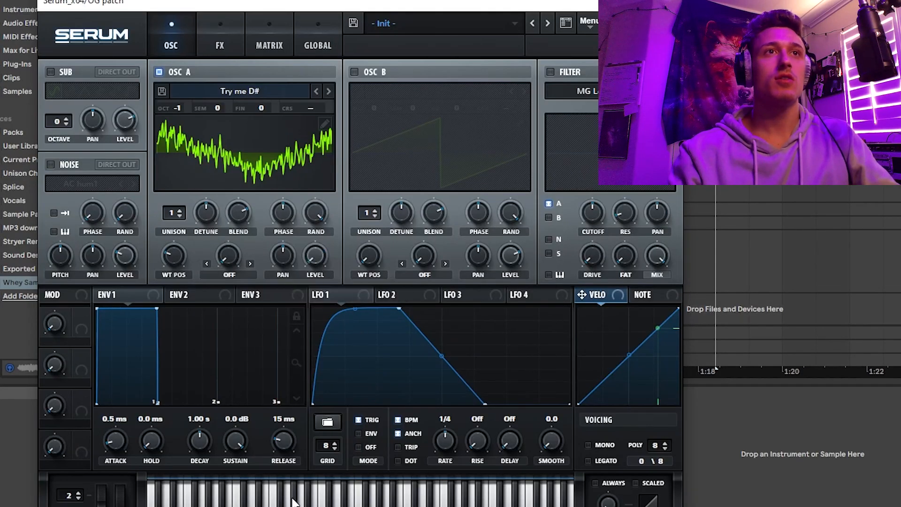
left_click_drag(332, 294, 309, 256)
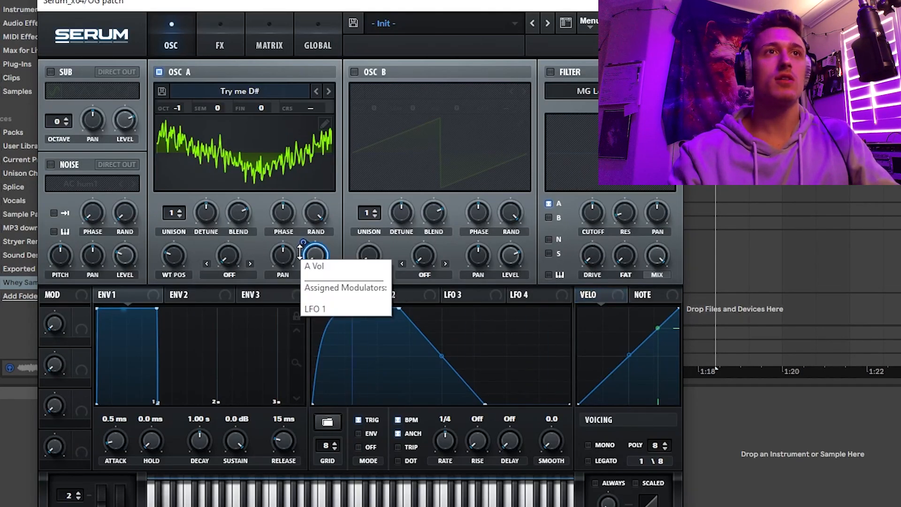
- Shape LFO 2 as a convex fall reaching zero at about three-quarters, and assign it in TRIG mode to Osc A's wavetable position
left_click(415, 296)
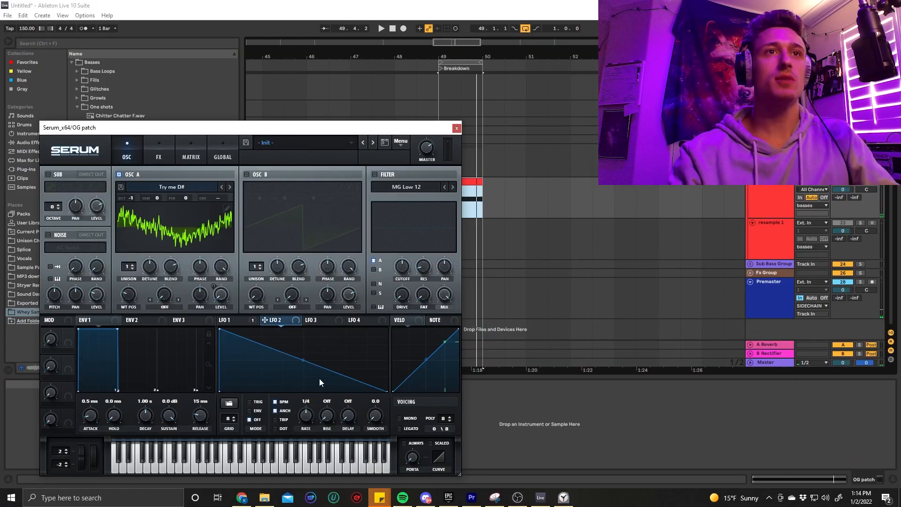
double_click(315, 383)
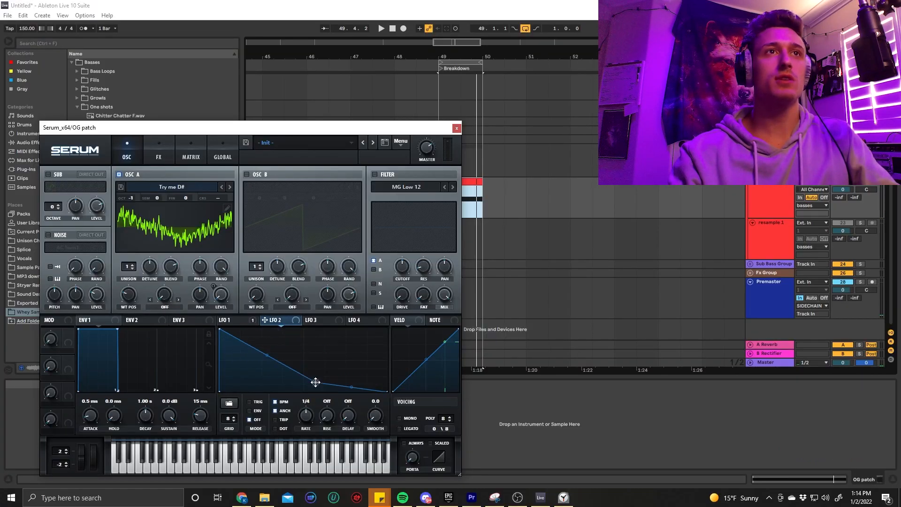
left_click_drag(282, 361, 287, 356)
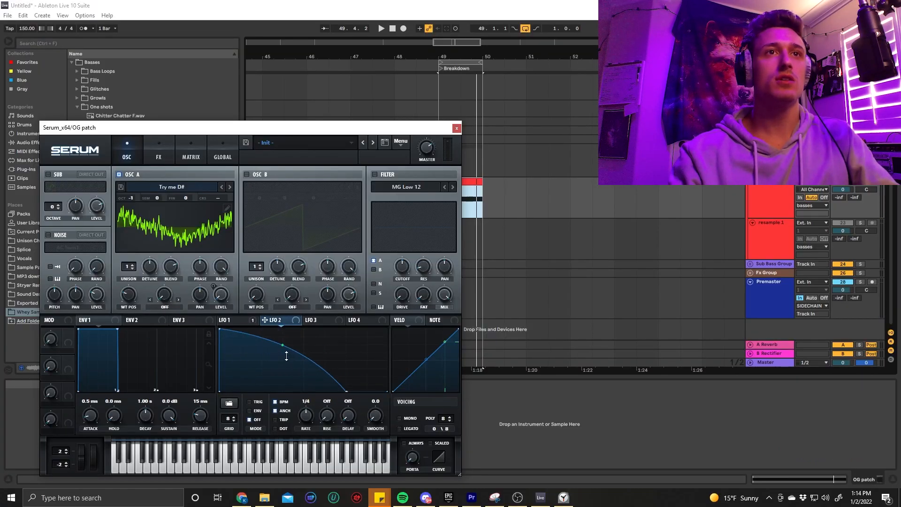
left_click_drag(121, 286, 121, 302)
left_click(256, 402)
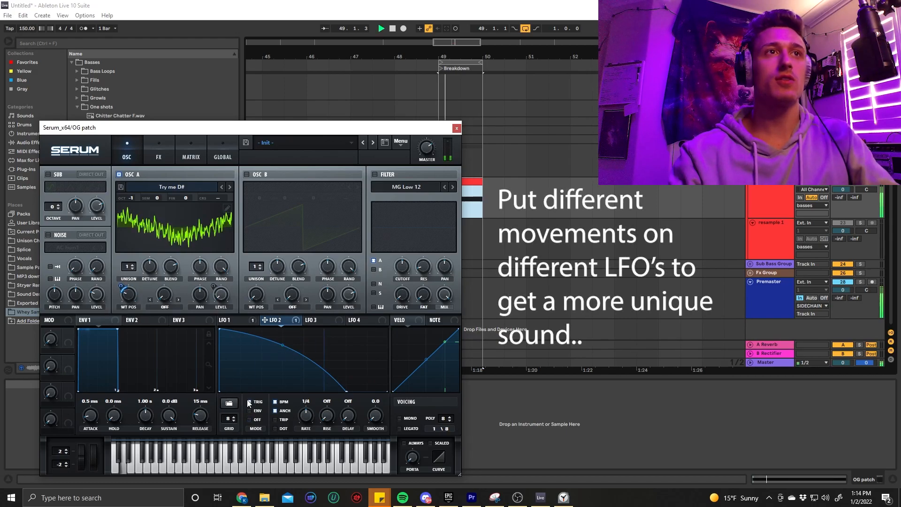
- Fine-tune Osc A's wavetable position and its LFO 2 modulation while auditioning the clip
key("space")
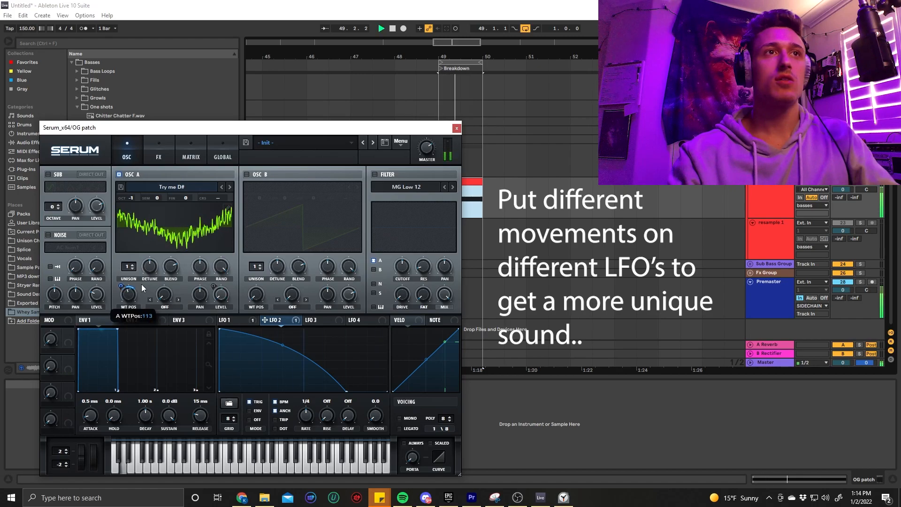
right_click(129, 301)
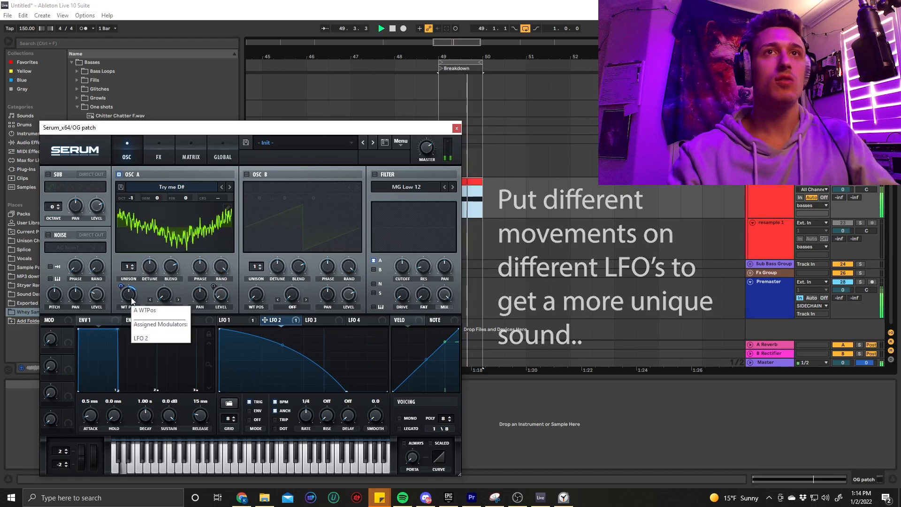
left_click(134, 334)
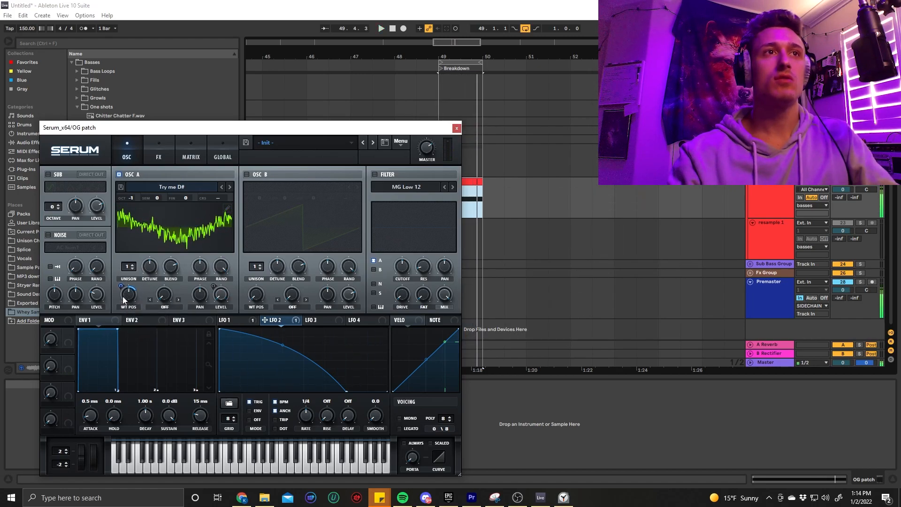
mouse_move(123, 300)
left_click_drag(123, 302, 145, 316)
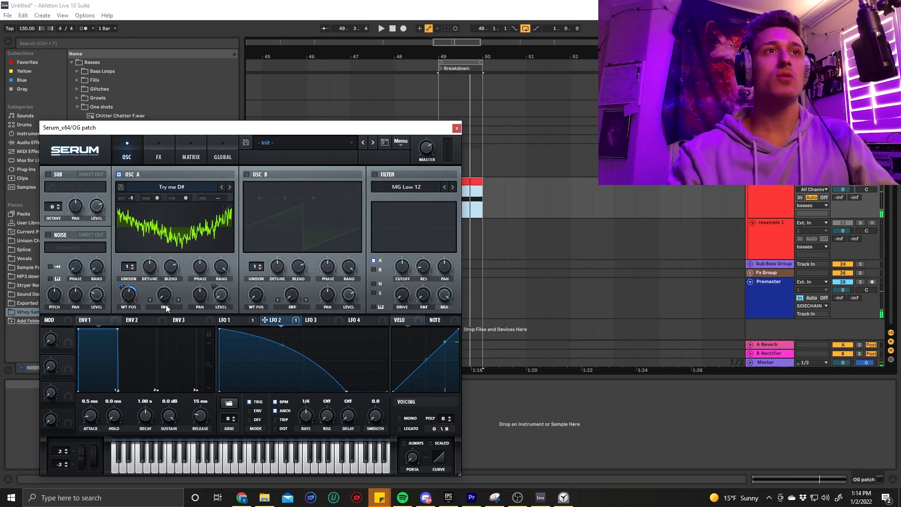
left_click(166, 308)
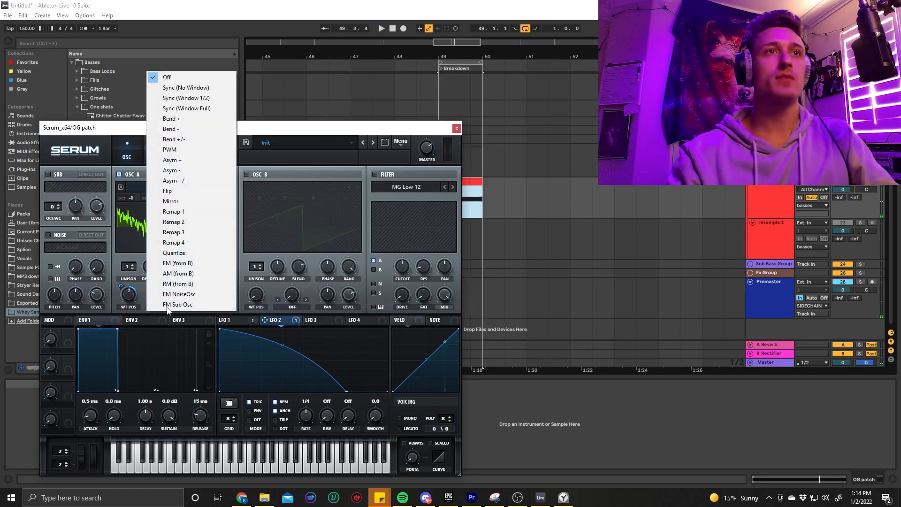
left_click(142, 292)
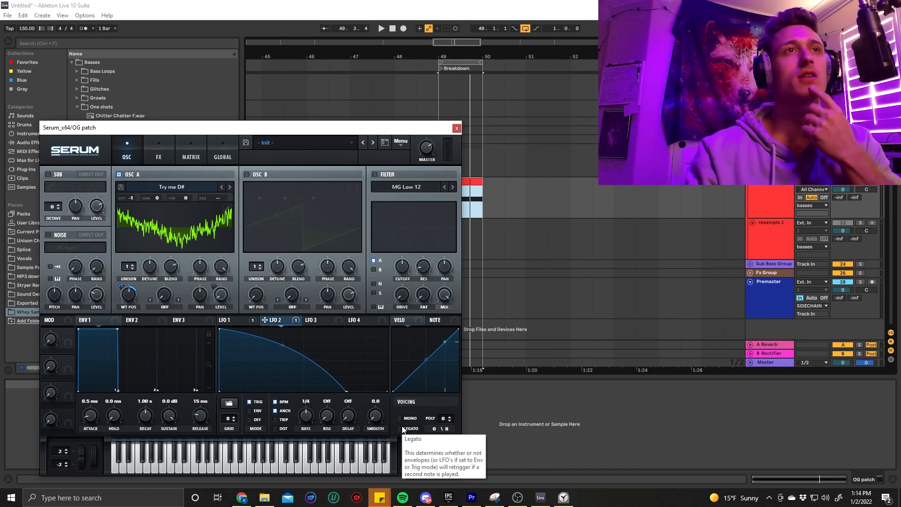
- Set Osc A's warp mode to Asym -, adjust its amount, and modulate it with LFO 2 while auditioning the clip
left_click(169, 308)
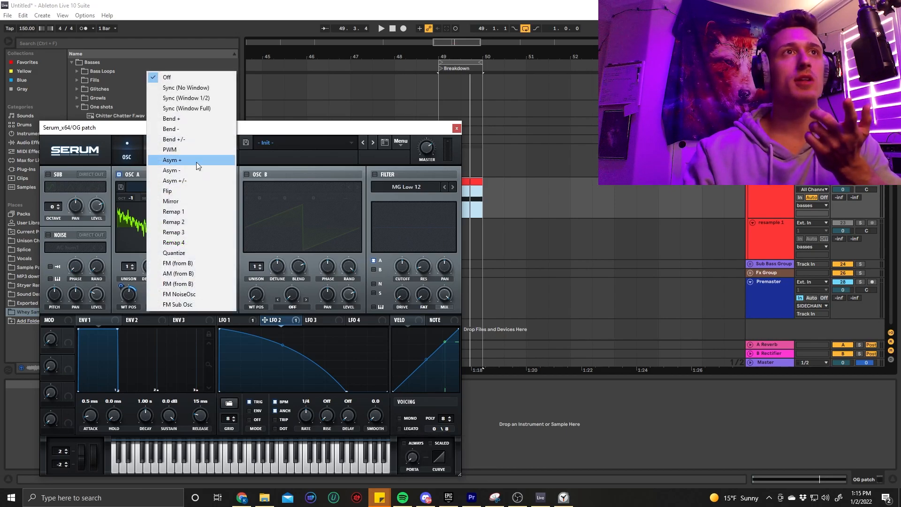
left_click(195, 170)
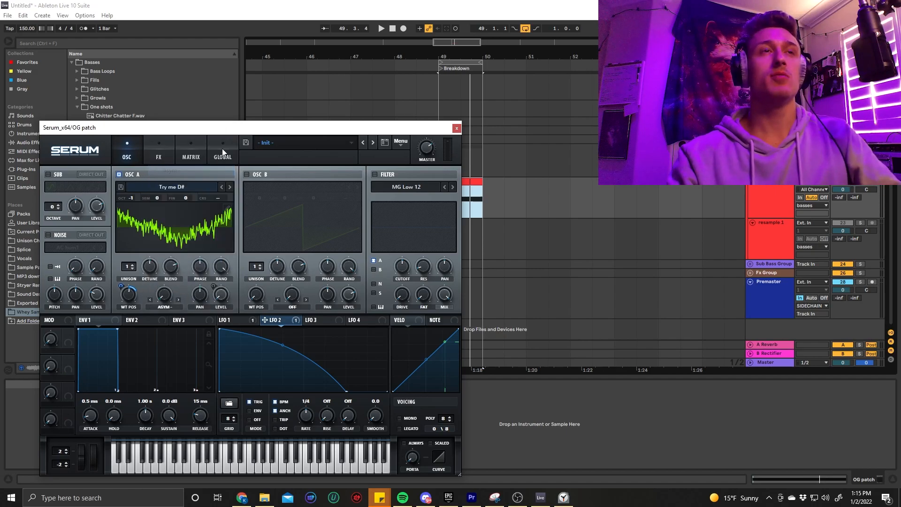
left_click_drag(159, 305, 176, 284)
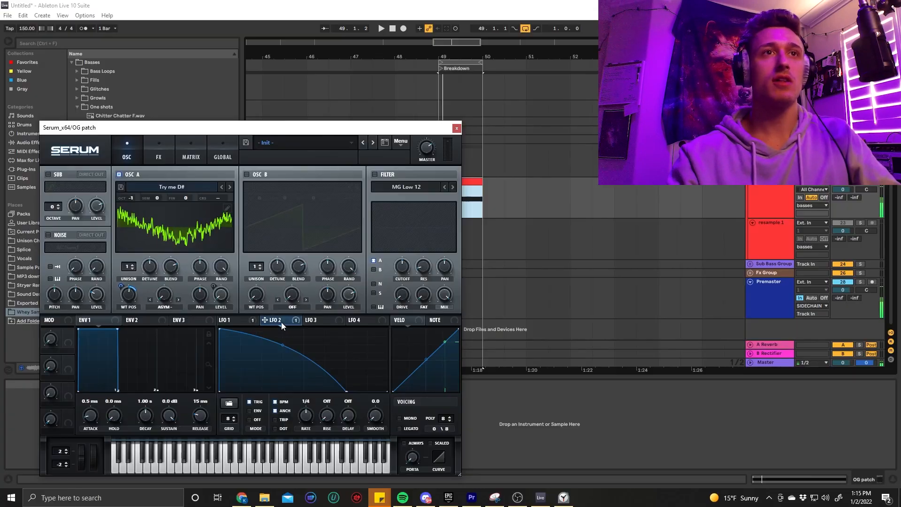
left_click_drag(159, 289, 151, 320)
key("space")
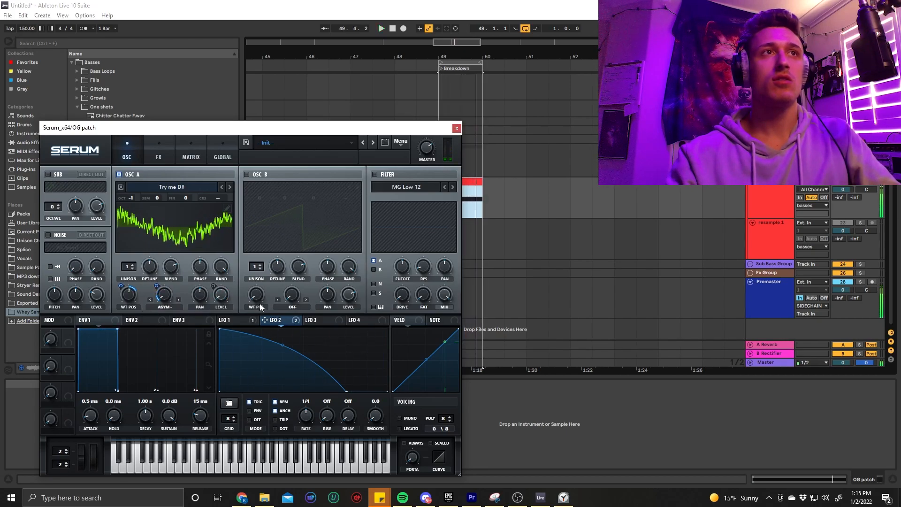
- Compare the sound with all LFO 2 destinations bypassed and restored during playback
right_click(289, 321)
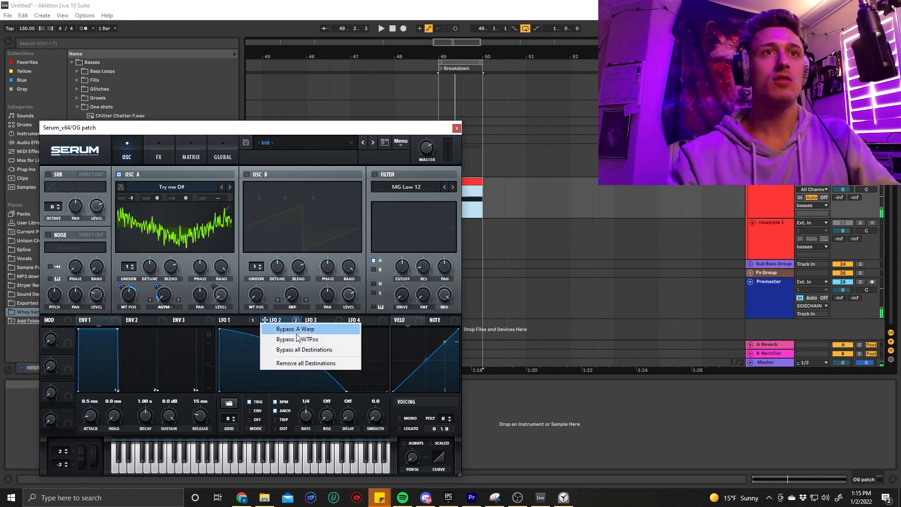
left_click(304, 352)
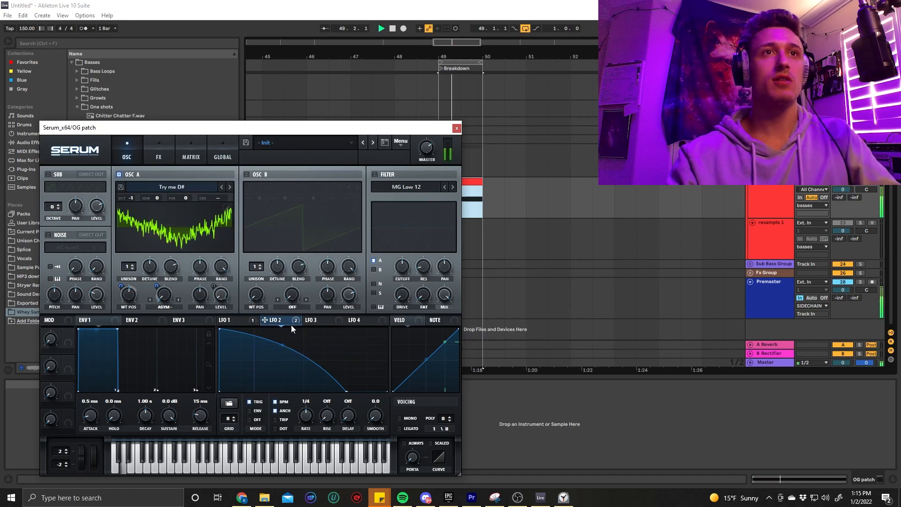
right_click(281, 321)
left_click(300, 350)
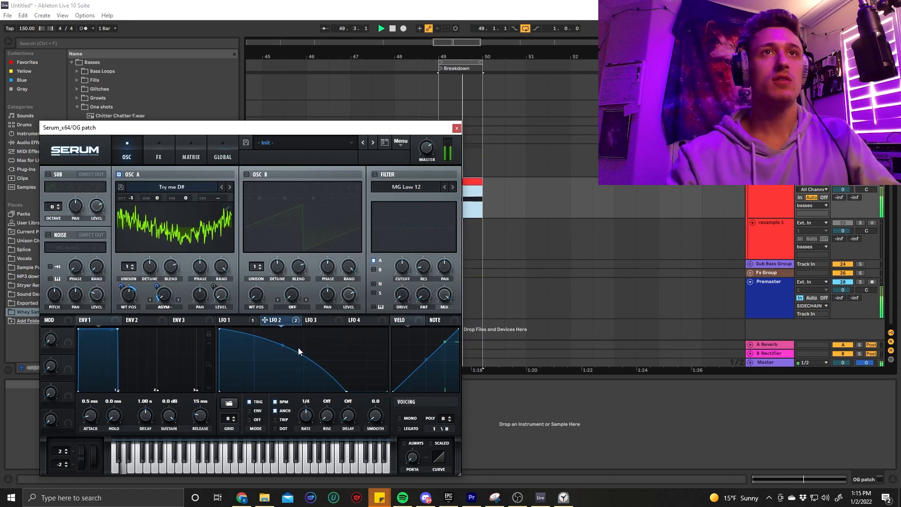
key("space")
- Enable the sub oscillator at octave -1 with Direct Out, and modulate its level with LFO 1
left_click(48, 175)
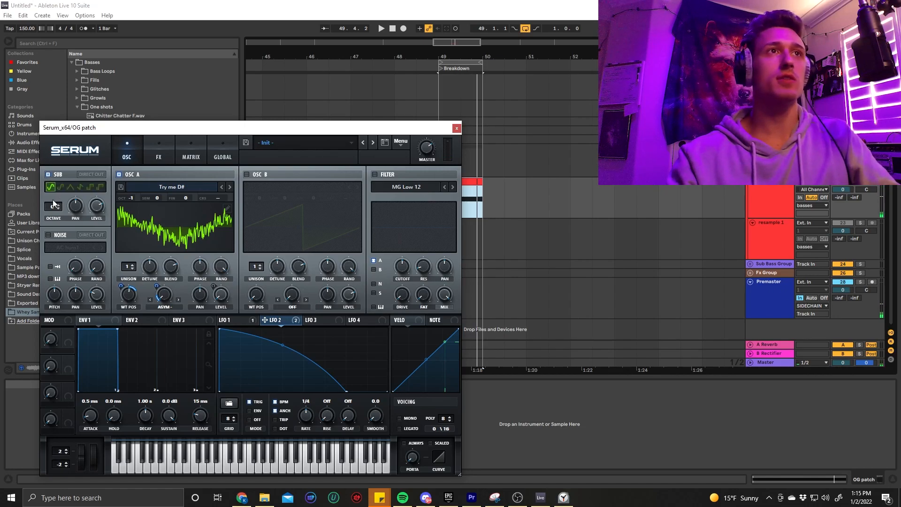
left_click(59, 208)
left_click(91, 175)
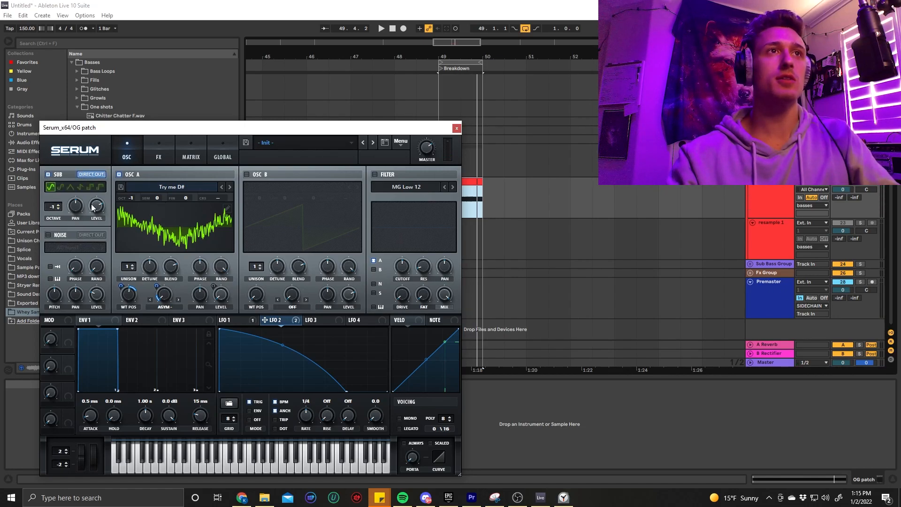
left_click(240, 321)
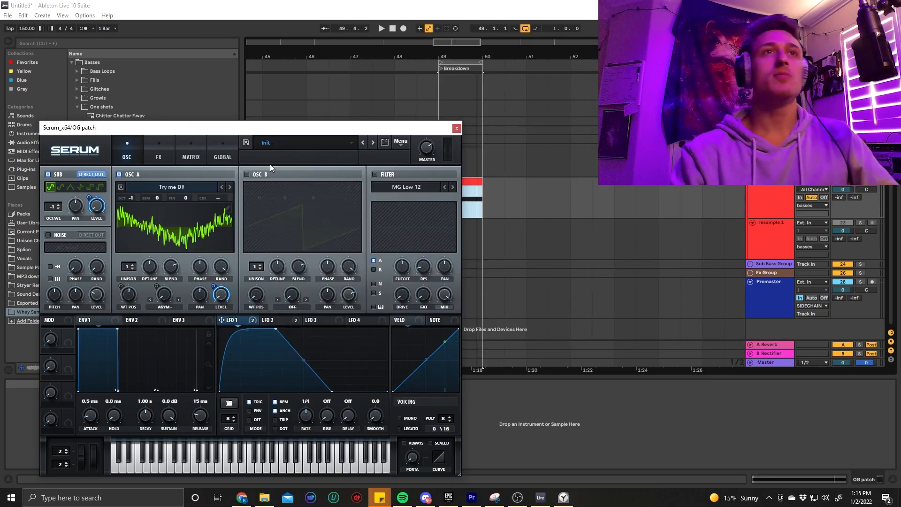
- Enable the filter and choose the BN 12 multi filter type
left_click(374, 174)
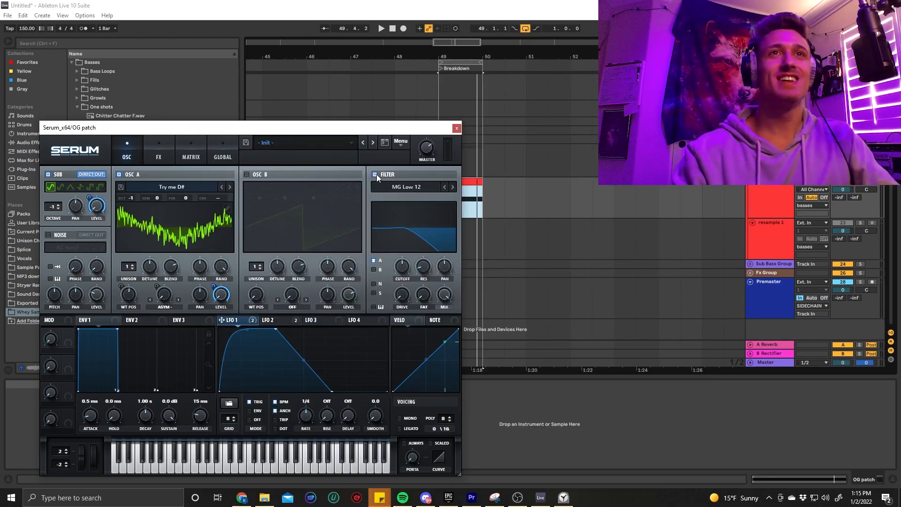
left_click(409, 186)
mouse_move(407, 208)
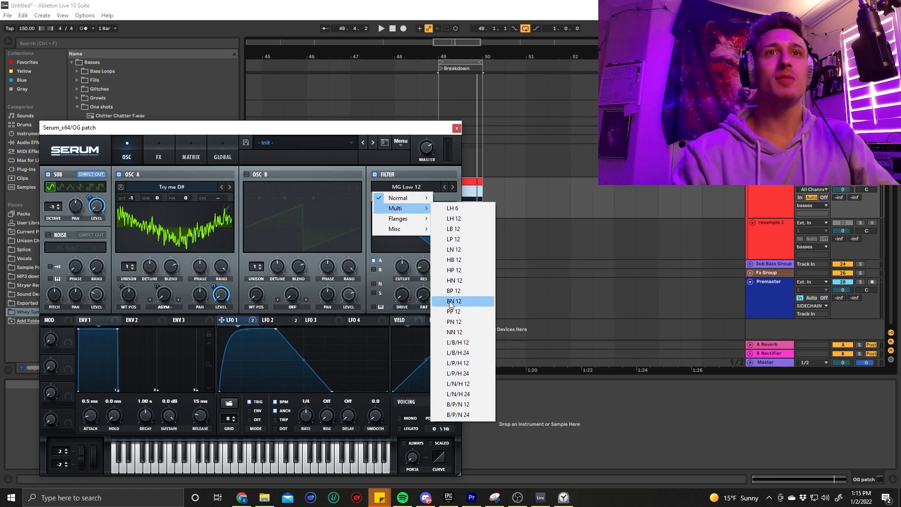
left_click(461, 290)
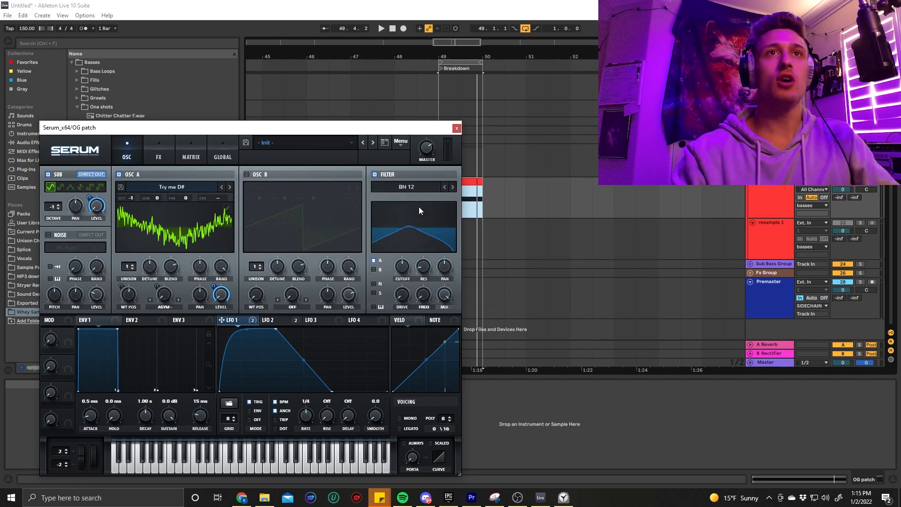
- Lower the filter cutoff and modulate both cutoff and Freq with LFO 1, adjusting the amounts while auditioning the clip
left_click_drag(402, 268, 399, 285)
key("space")
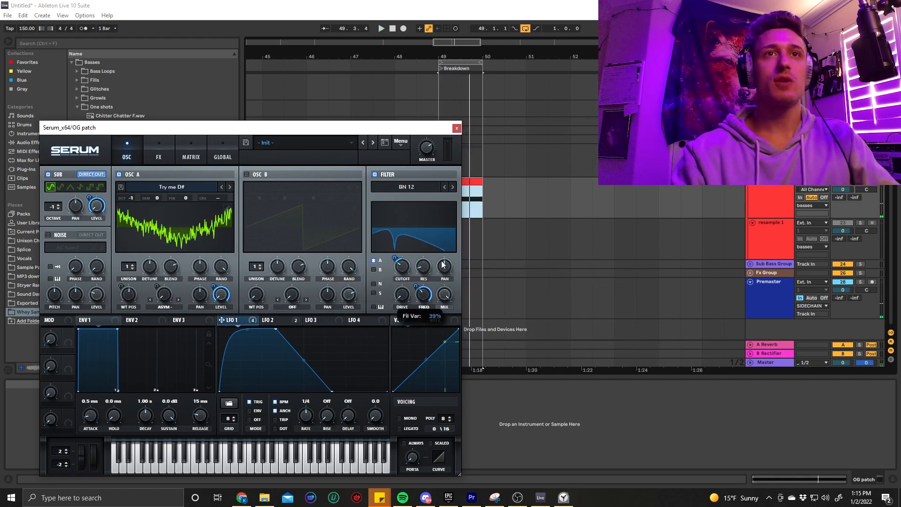
left_click_drag(417, 286, 418, 303)
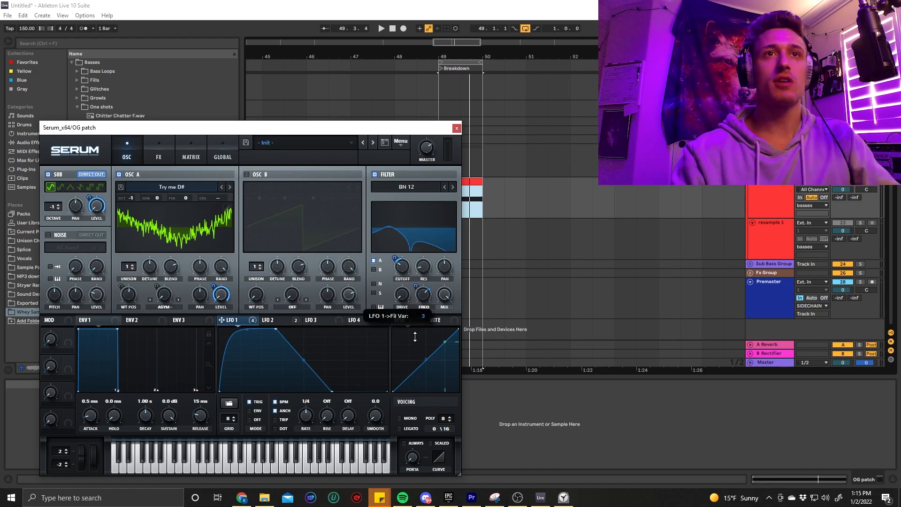
left_click_drag(415, 345, 417, 297)
- Shape LFO 3 as a fast rise and short plateau falling to zero around mid-cycle, and assign it in TRIG mode to filter resonance
left_click(310, 321)
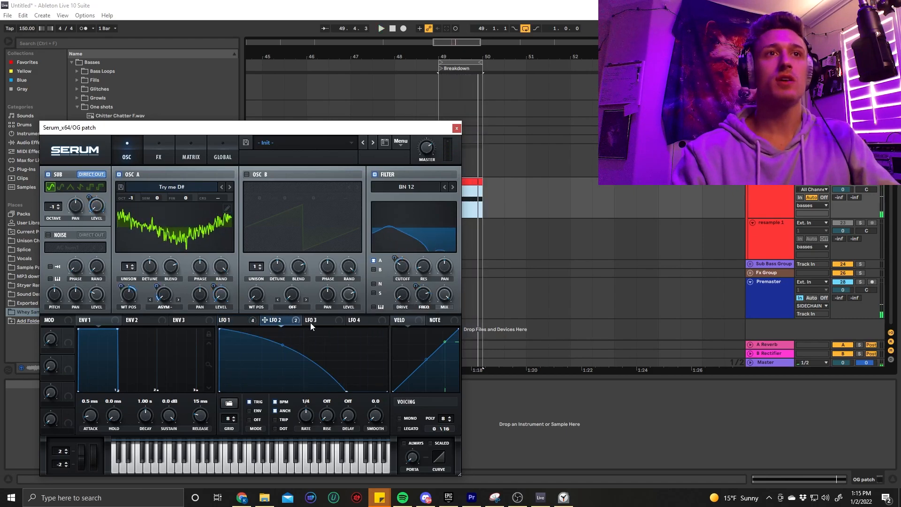
left_click_drag(306, 331, 211, 325)
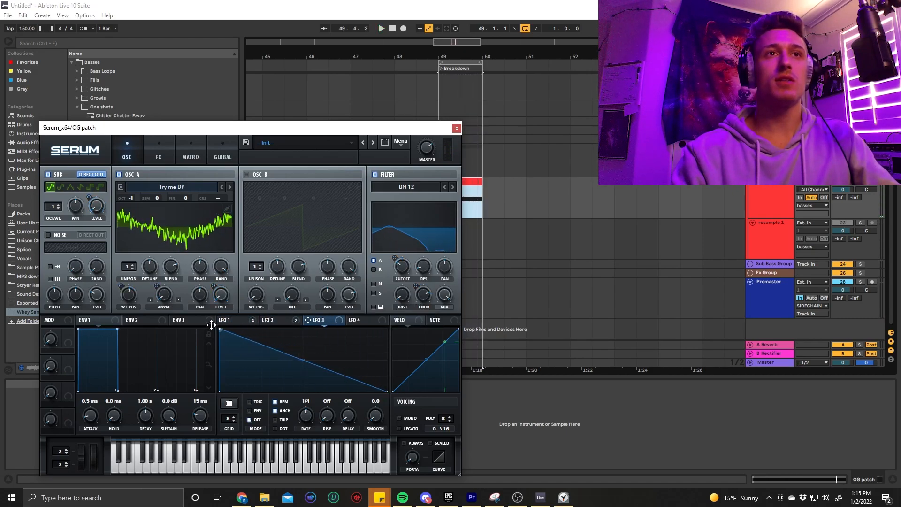
double_click(283, 339)
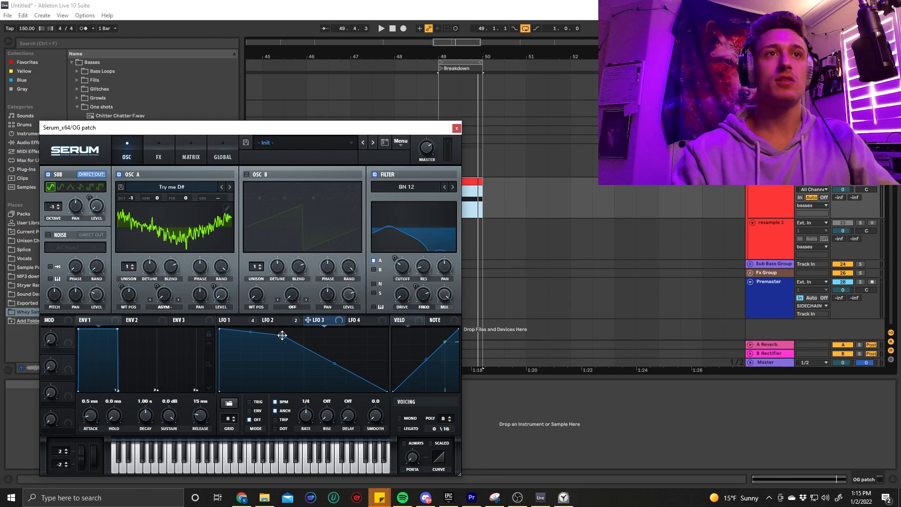
double_click(219, 330)
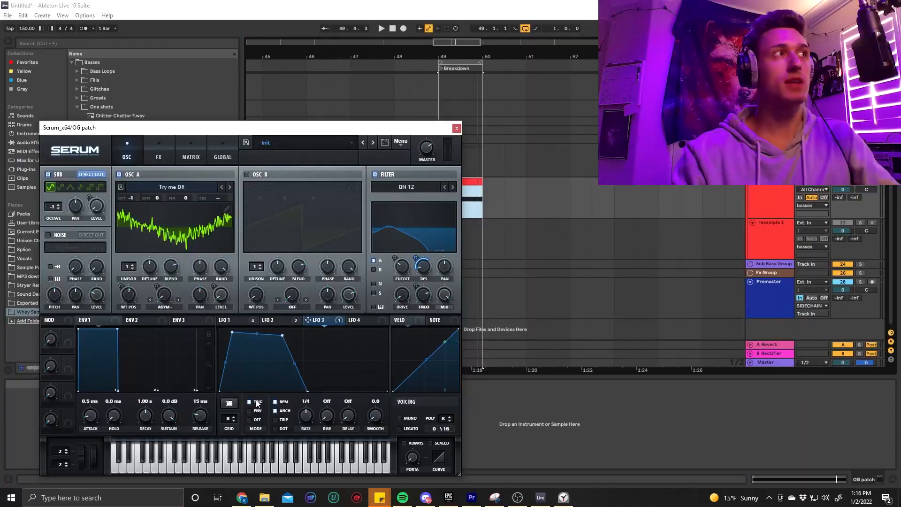
- Fine-tune the filter cutoff to about 78 Hz while auditioning the clip
key("space")
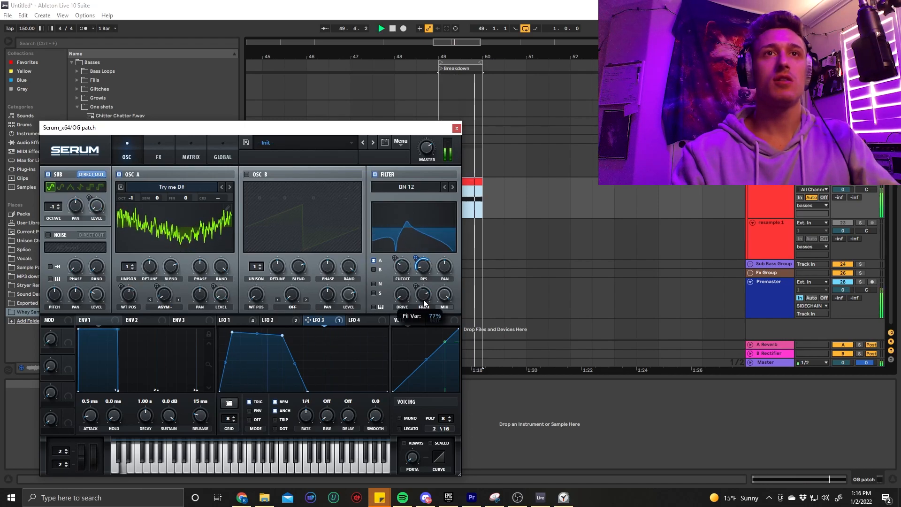
left_click_drag(405, 273, 402, 274)
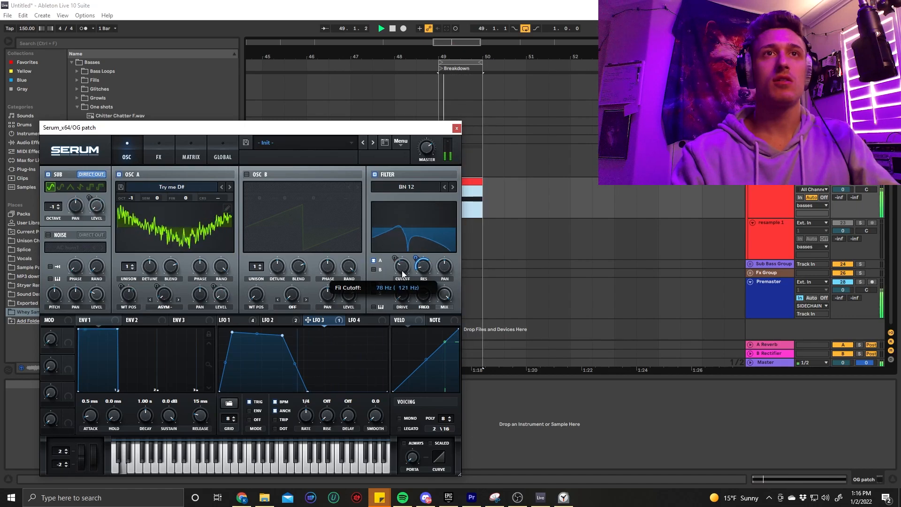
- Enable the noise oscillator with the J 60 sample, and modulate its level with LFO 1 while auditioning the clip
left_click(48, 235)
left_click(68, 248)
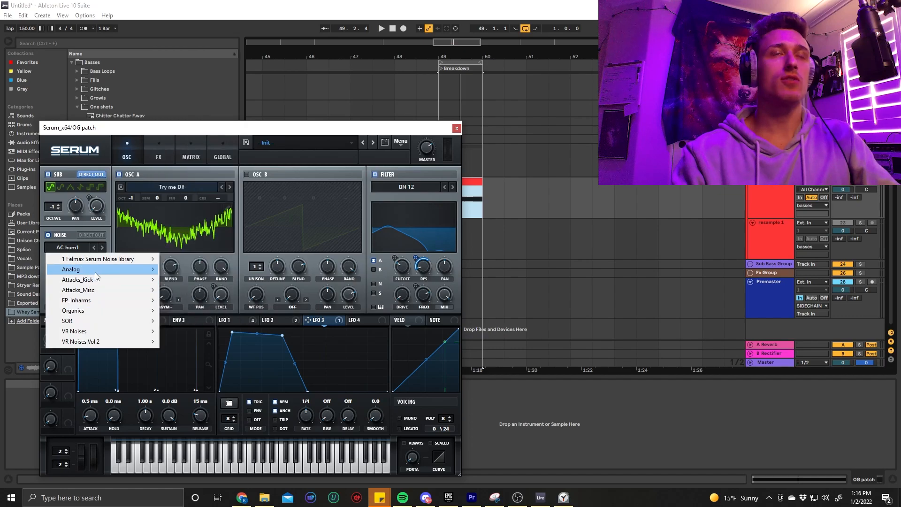
mouse_move(95, 275)
left_click(179, 321)
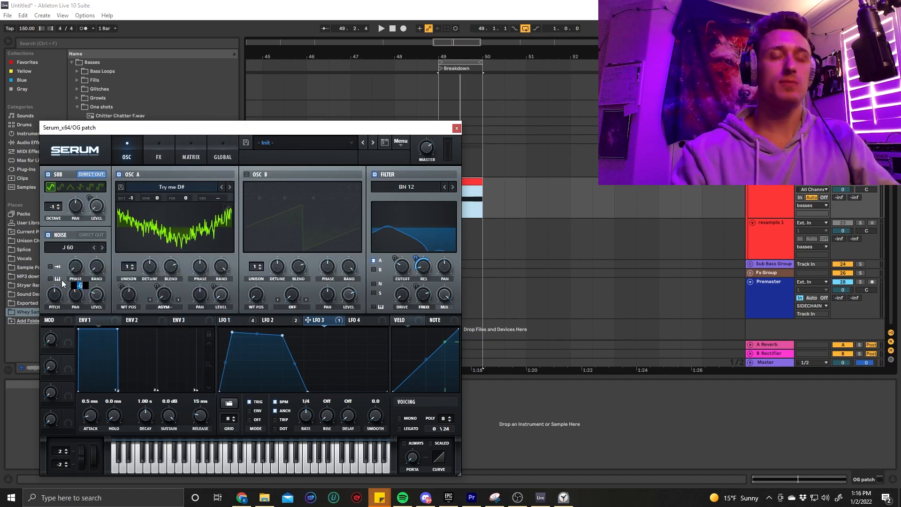
left_click(246, 322)
left_click_drag(94, 295, 94, 295)
left_click_drag(89, 286, 82, 320)
key("space")
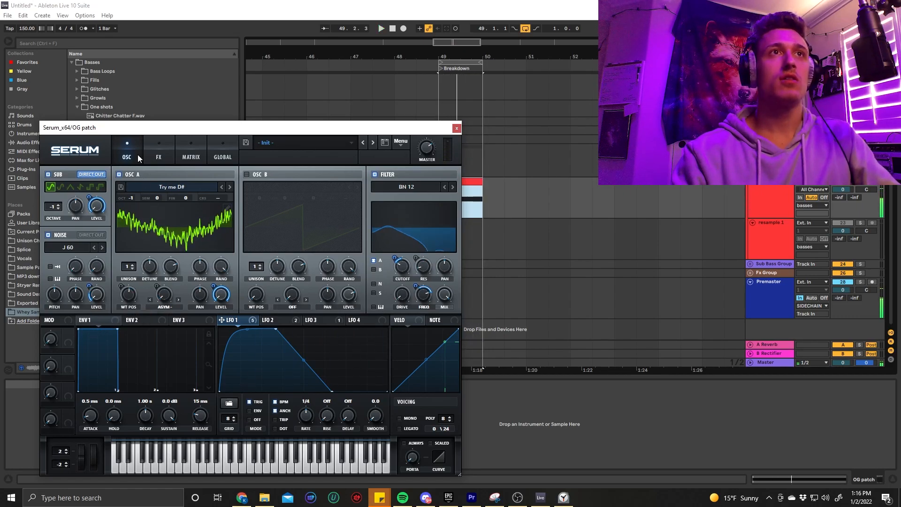
- Add a multiband compressor first in the effects chain, with threshold about -13.8 dB and gain about 2.8 dB
left_click(190, 151)
left_click(159, 150)
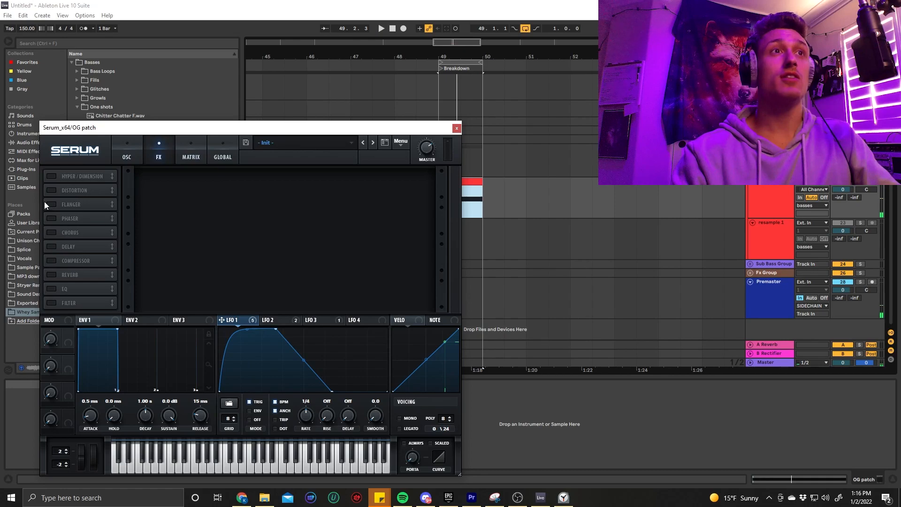
left_click(52, 260)
left_click_drag(80, 262, 83, 179)
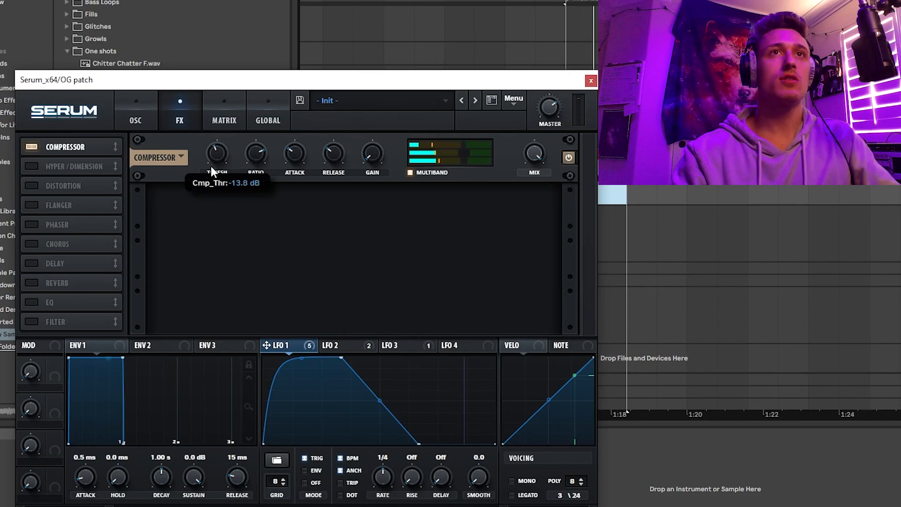
left_click(135, 120)
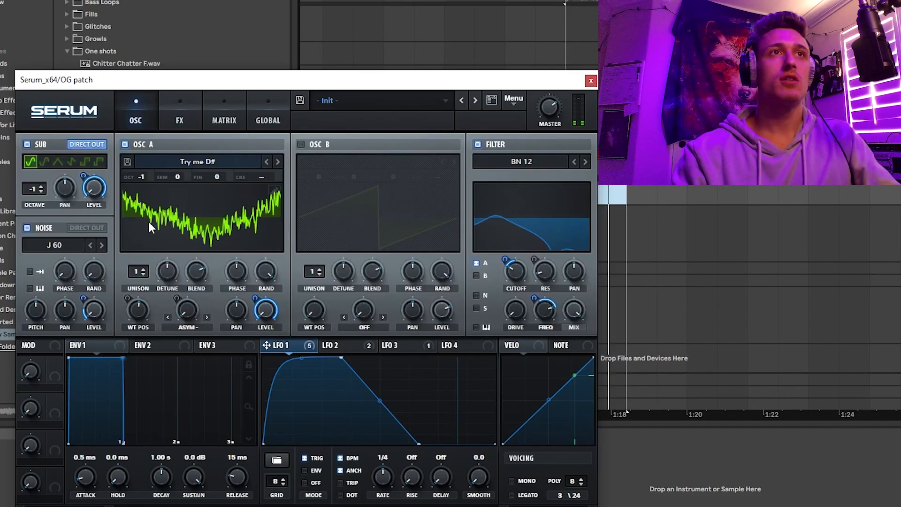
left_click(181, 115)
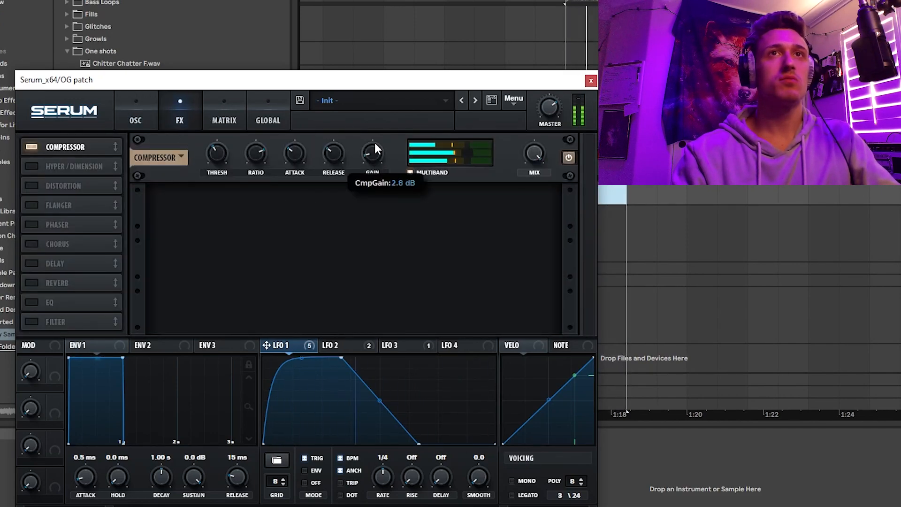
- Set LFO 1's modulation of the noise level to about 11 while auditioning the clip
left_click(135, 120)
mouse_move(85, 302)
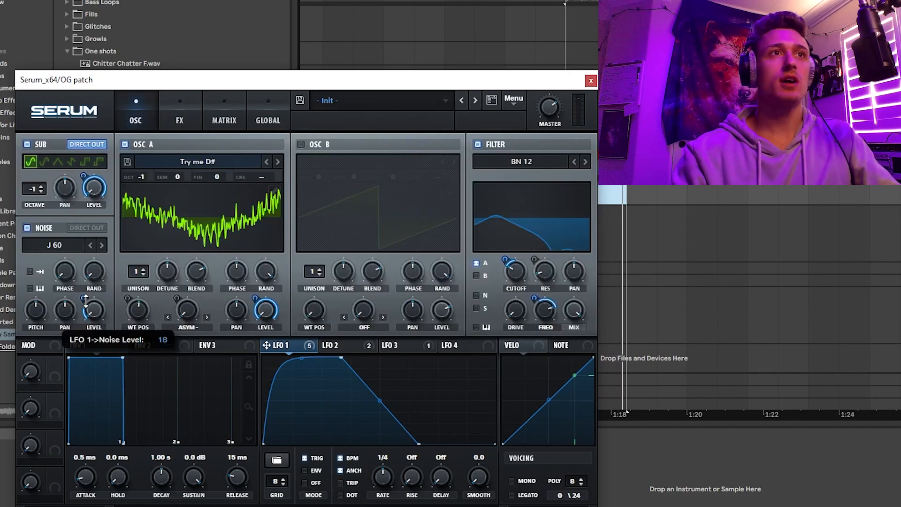
left_click_drag(86, 308, 88, 299)
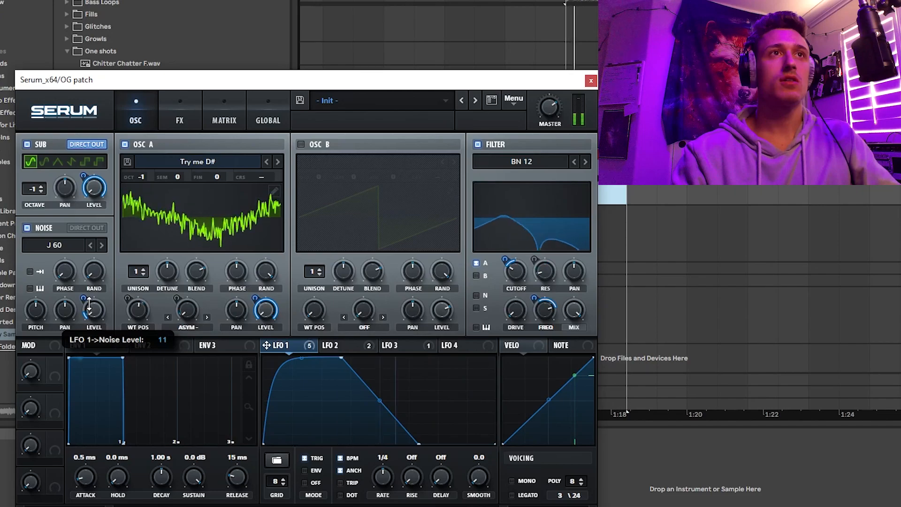
- Enable the Tube distortion effect and modulate its drive with LFO 1
left_click(181, 112)
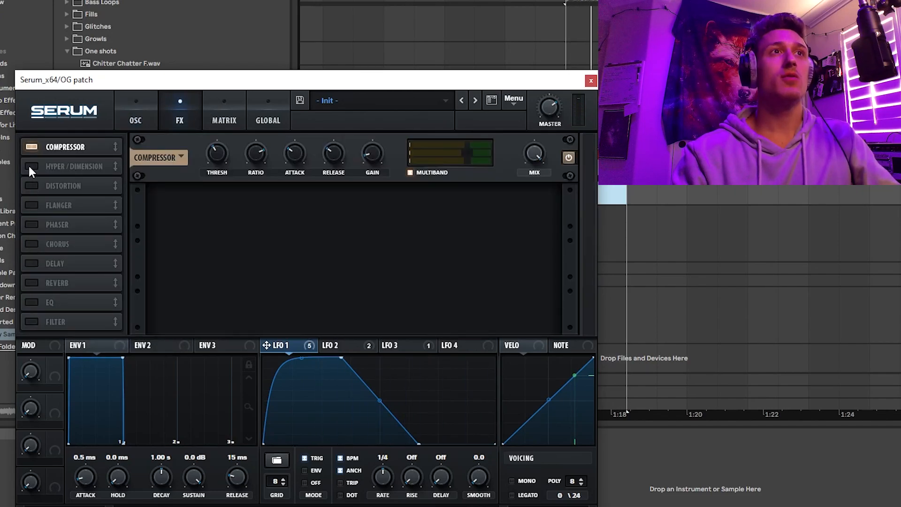
left_click(37, 186)
mouse_move(438, 204)
left_mouse_down()
mouse_move(469, 181)
mouse_move(441, 198)
left_mouse_up()
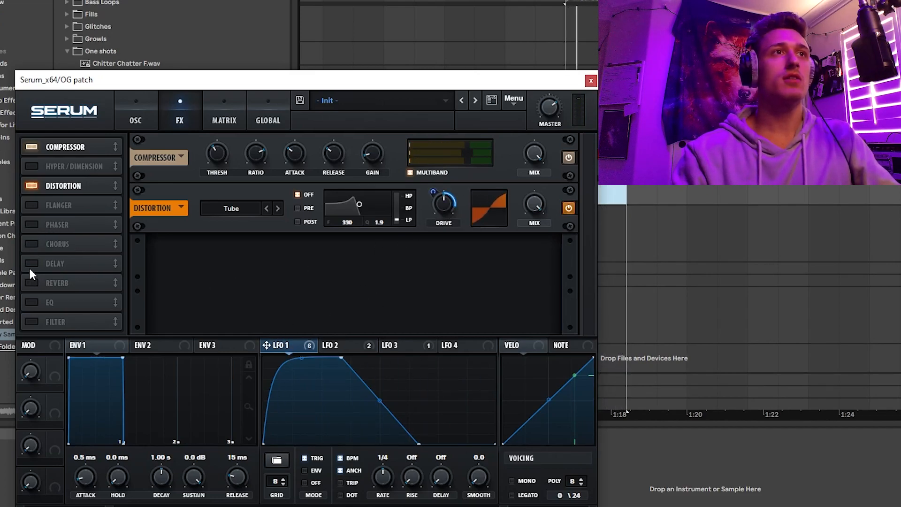
- Enable the EQ and Hyper/Dimension effects, and move Hyper/Dimension directly after Distortion
left_click(30, 302)
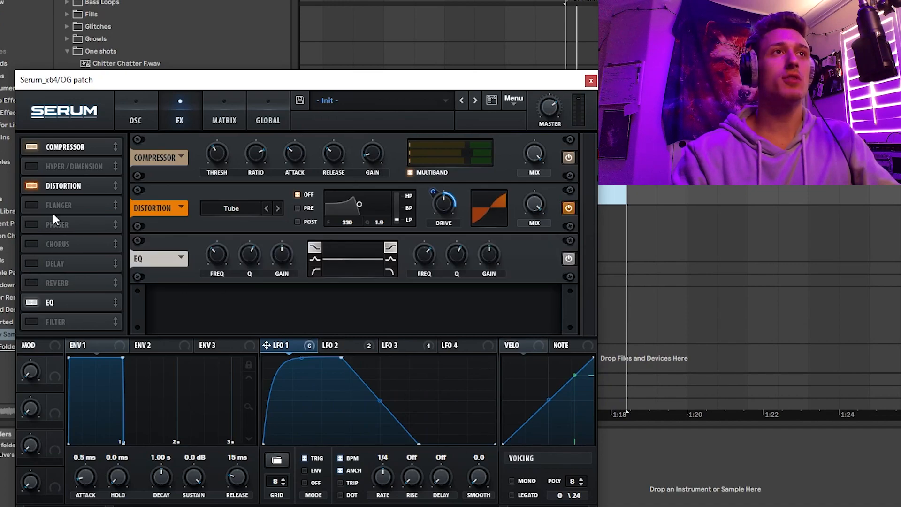
left_click(35, 165)
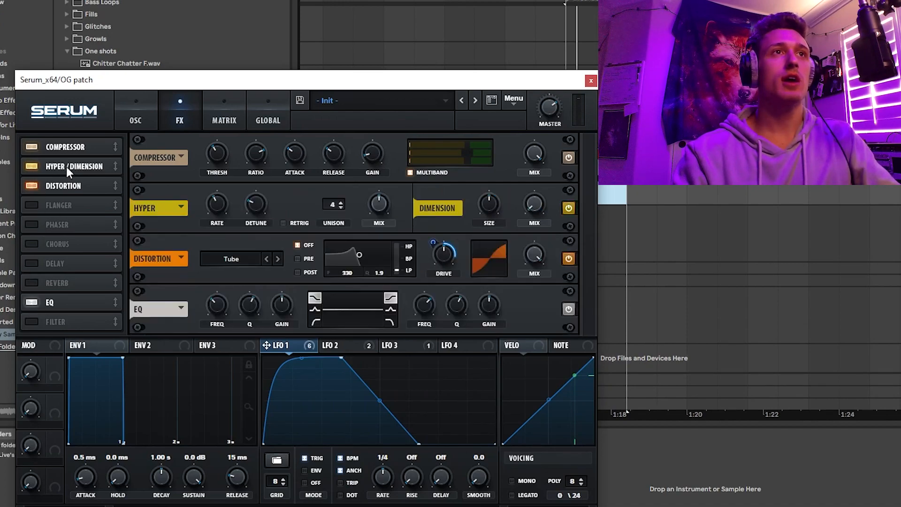
left_click_drag(66, 167, 64, 194)
- Raise Hyper's rate and detune, set unison to 7, and set its mix to 0% with LFO 1 modulation
left_click_drag(250, 252, 233, 221)
left_click_drag(217, 253, 259, 253)
left_click_drag(375, 261, 353, 211)
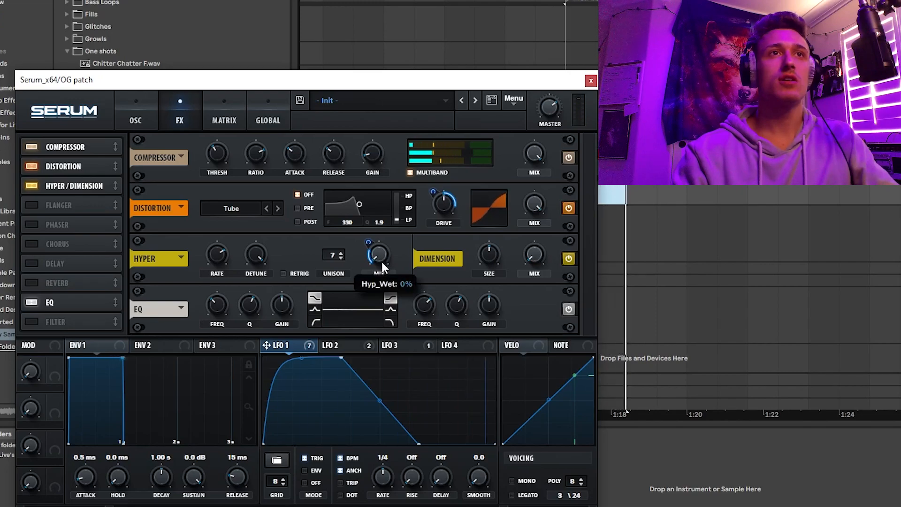
- Fine-tune Hyper's rate and detune, and reduce LFO 1's modulation of its mix
left_click_drag(215, 257, 258, 277)
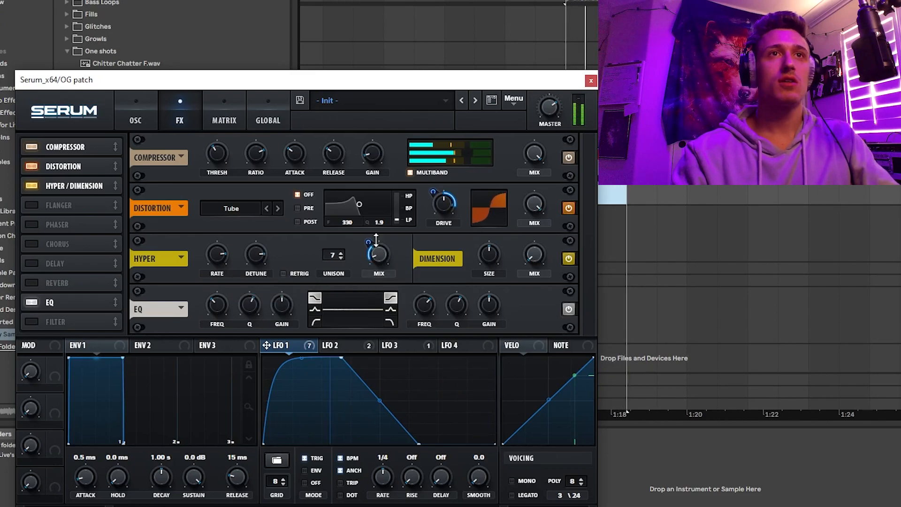
mouse_move(373, 249)
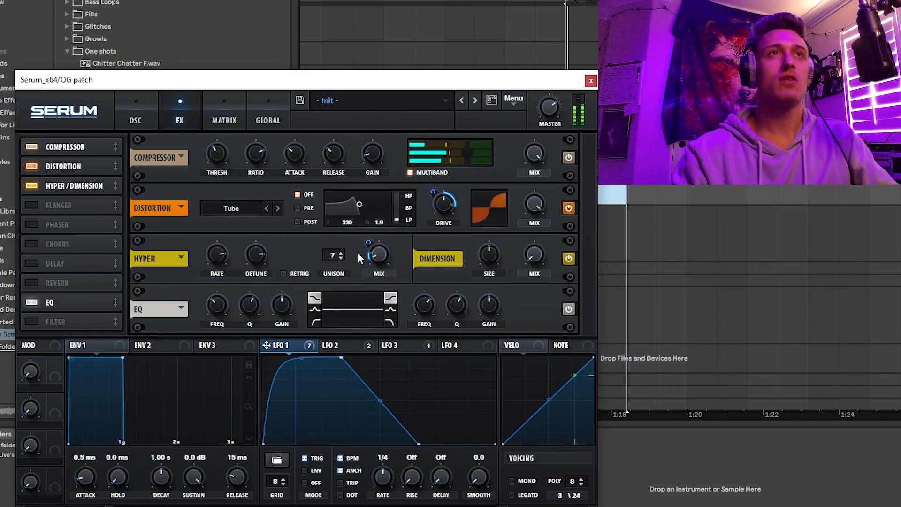
- Set the EQ's low band to high-pass with LFO 1 modulating its frequency, and its high band to a peak boost
left_click_drag(216, 306, 213, 319)
left_click_drag(294, 345, 208, 302)
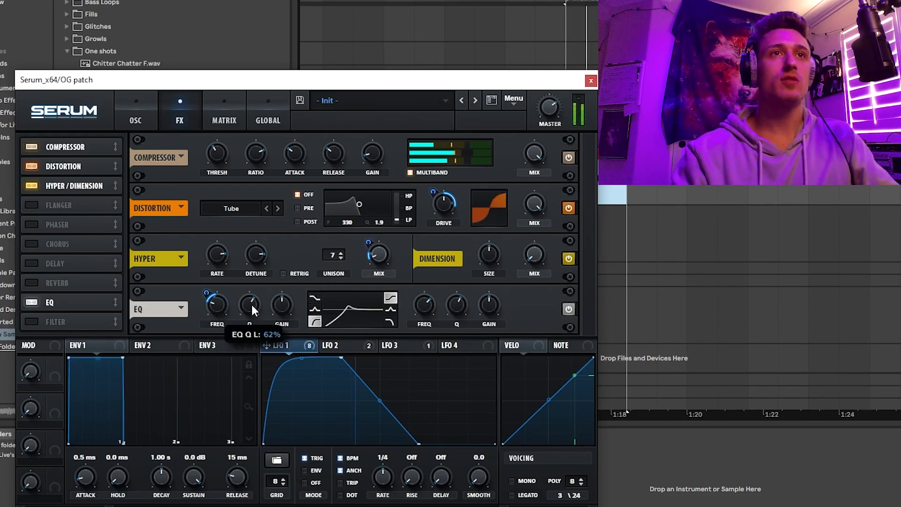
mouse_move(249, 312)
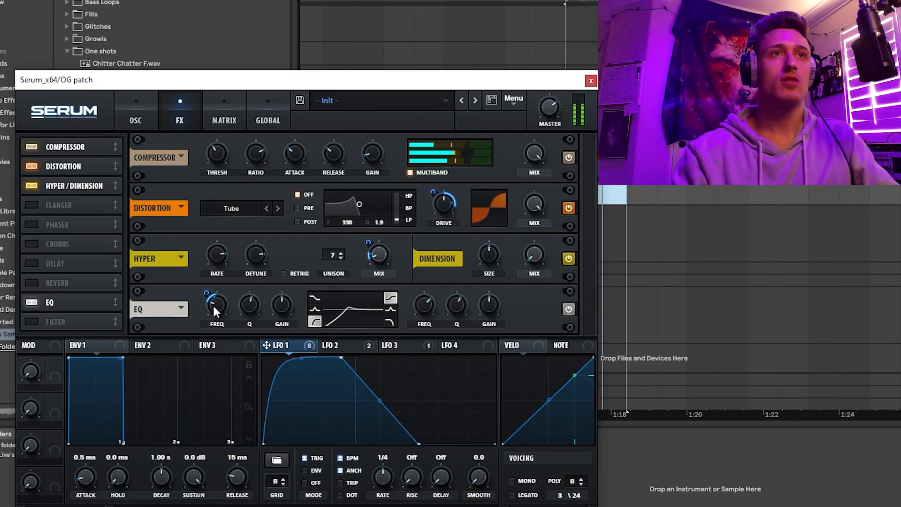
mouse_move(252, 305)
left_mouse_down()
mouse_move(252, 292)
mouse_move(247, 303)
left_mouse_up()
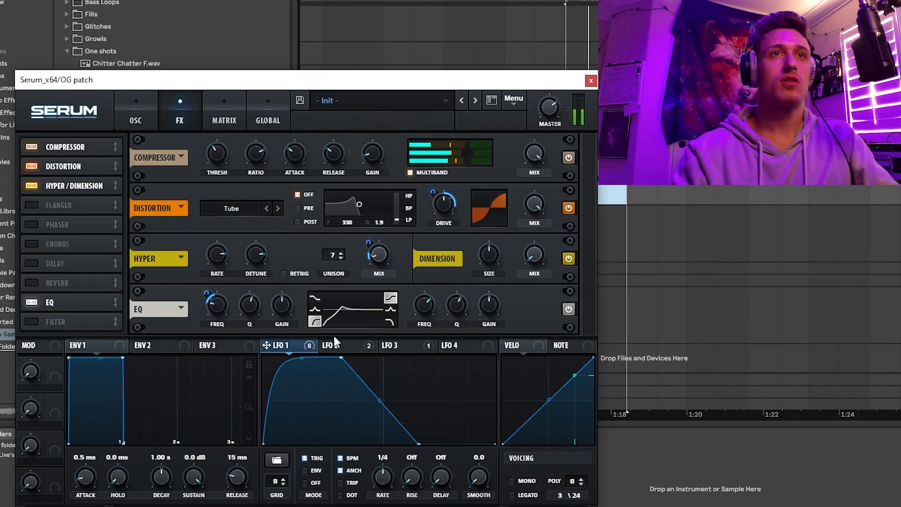
left_click(391, 309)
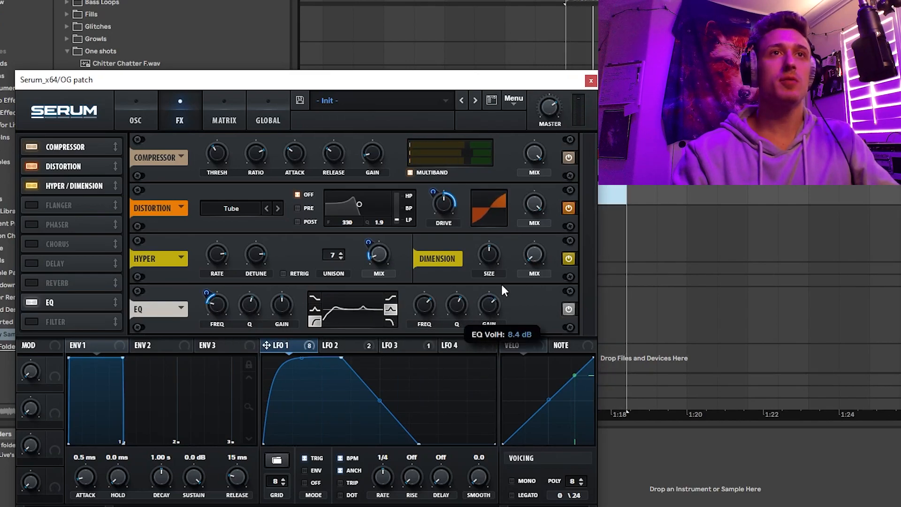
left_click_drag(266, 345, 418, 329)
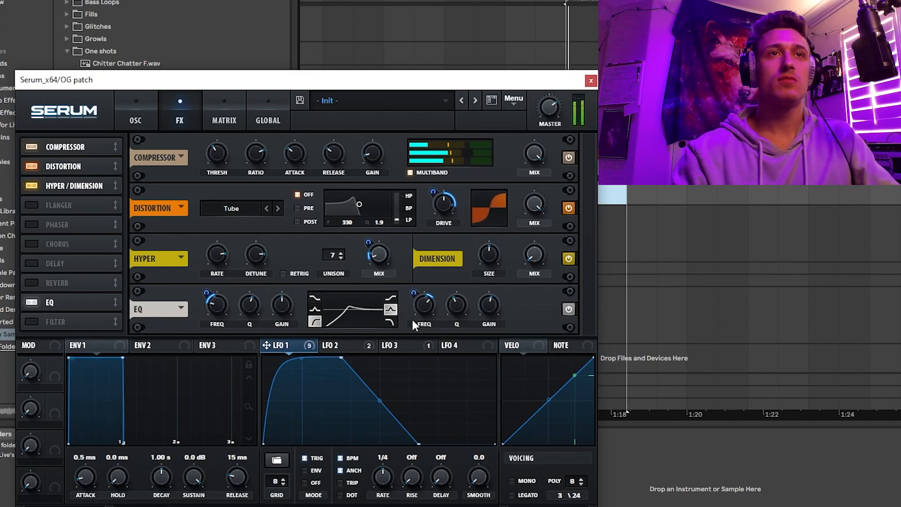
right_click(423, 304)
left_click(444, 347)
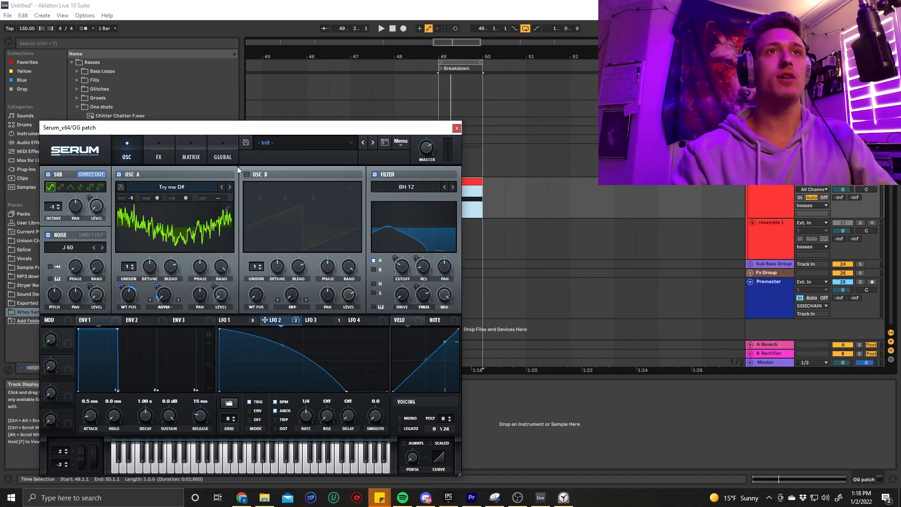
- Shape LFO 4 into a steep concave decay curve with a 1/8 rate
left_click(167, 151)
left_click(140, 143)
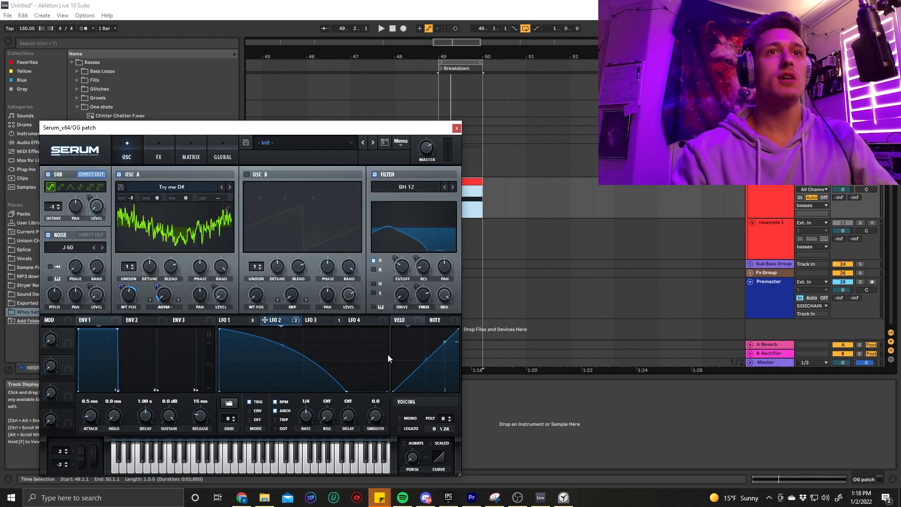
left_click(361, 320)
left_click_drag(308, 331, 220, 330)
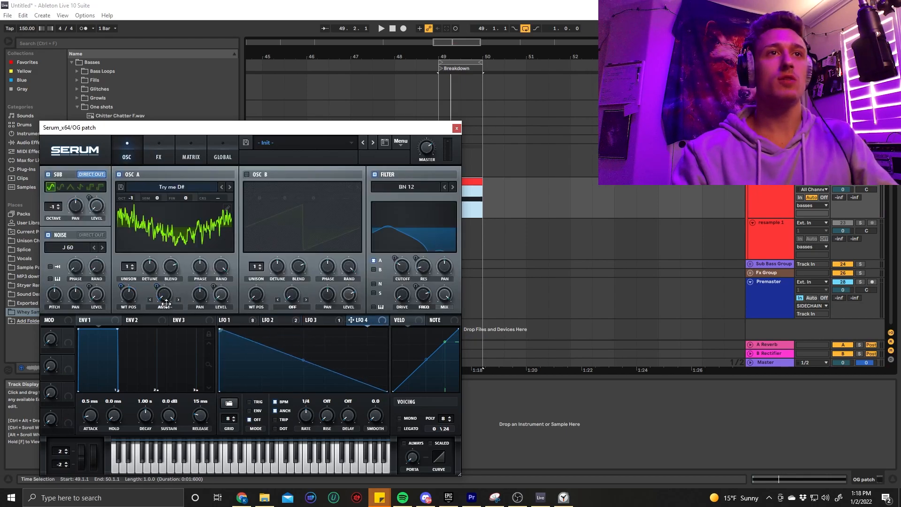
left_click_drag(317, 357, 305, 421)
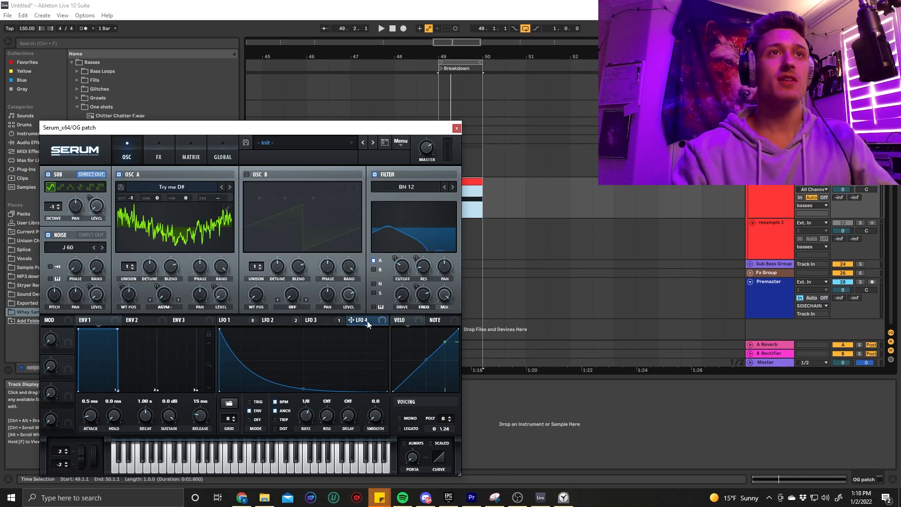
- Modulate oscillator A's coarse pitch with LFO 4, audition the clip, and set the LFO to ENV mode
key("space")
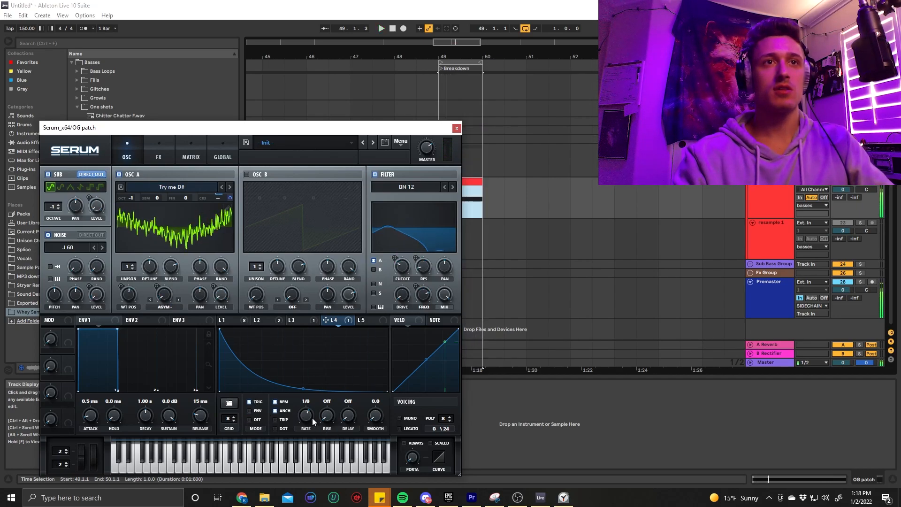
key("space")
left_click_drag(310, 419, 312, 419)
key("space")
left_click(249, 411)
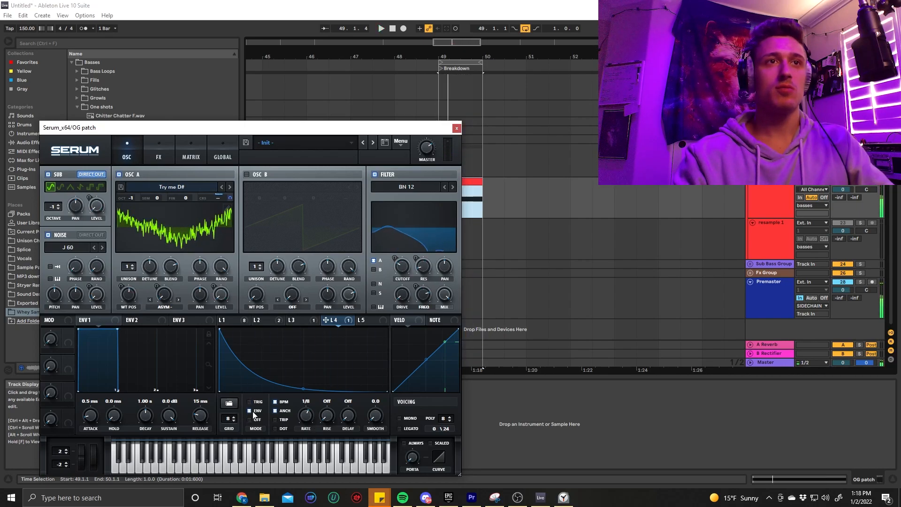
- Enable the Filter effect in the effects chain and set its type to Combs
left_click(156, 149)
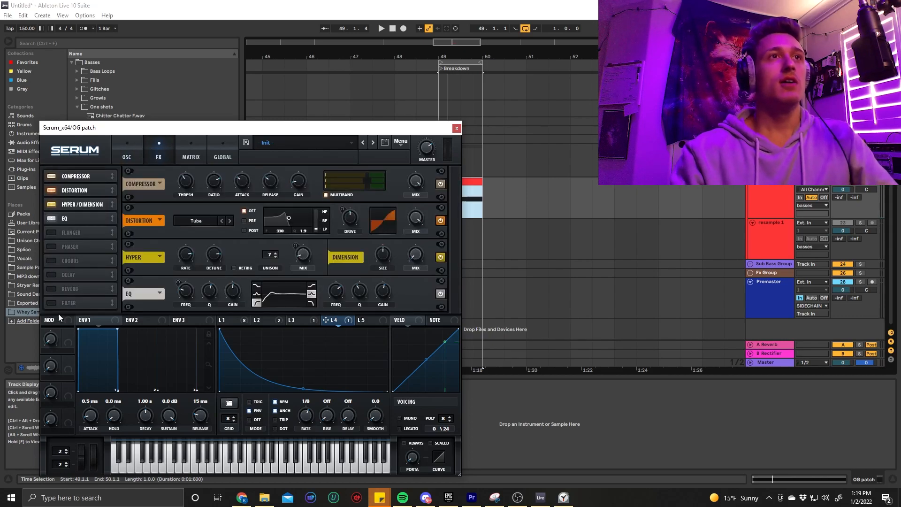
left_click(136, 140)
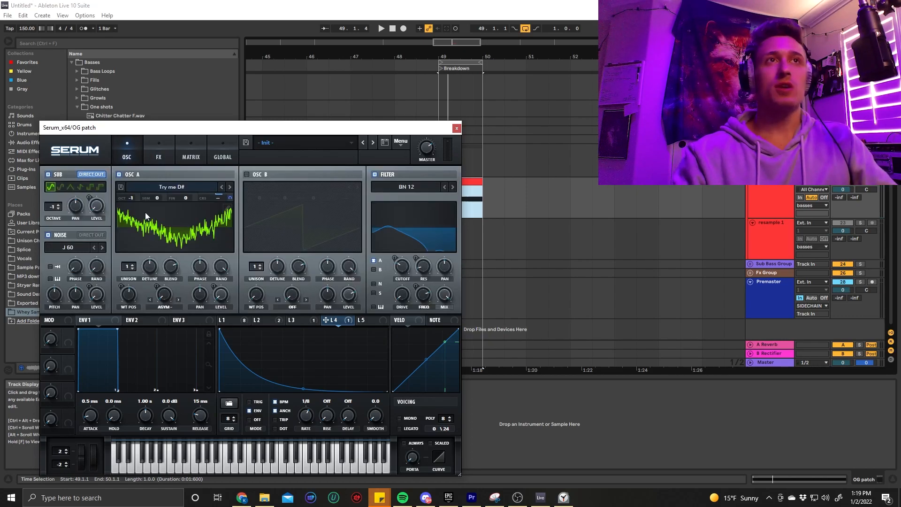
left_click(158, 142)
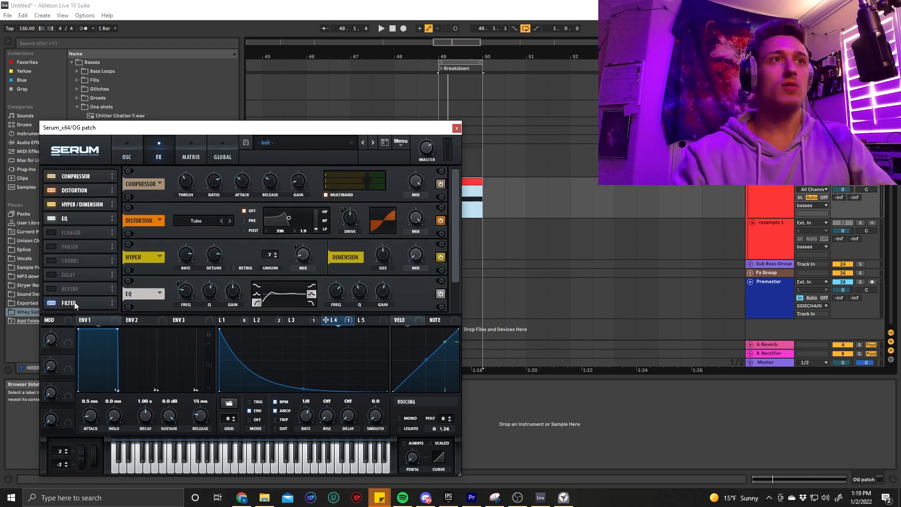
left_click(96, 304)
left_click(192, 301)
mouse_move(205, 337)
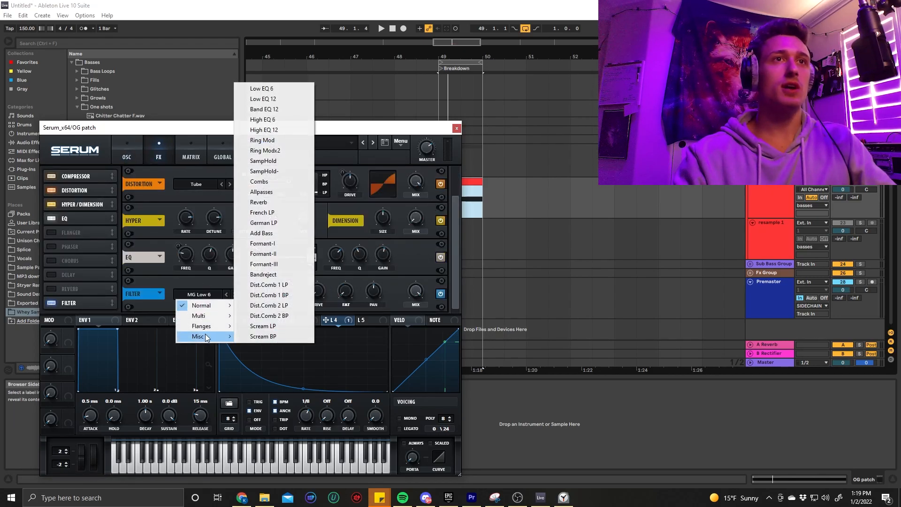
left_click(273, 182)
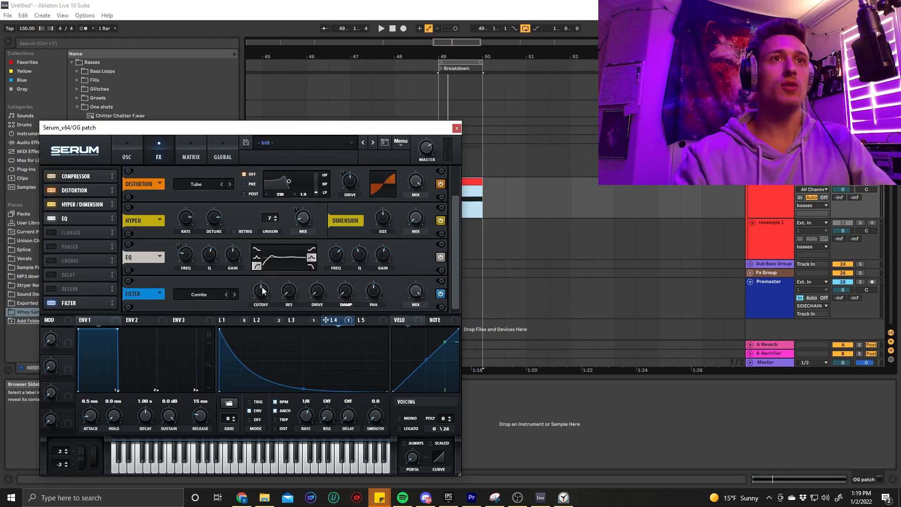
- Lower the Combs filter's cutoff and mix while auditioning, and assign Macro 1 to modulate its mix
left_click_drag(263, 291, 258, 315)
key("space")
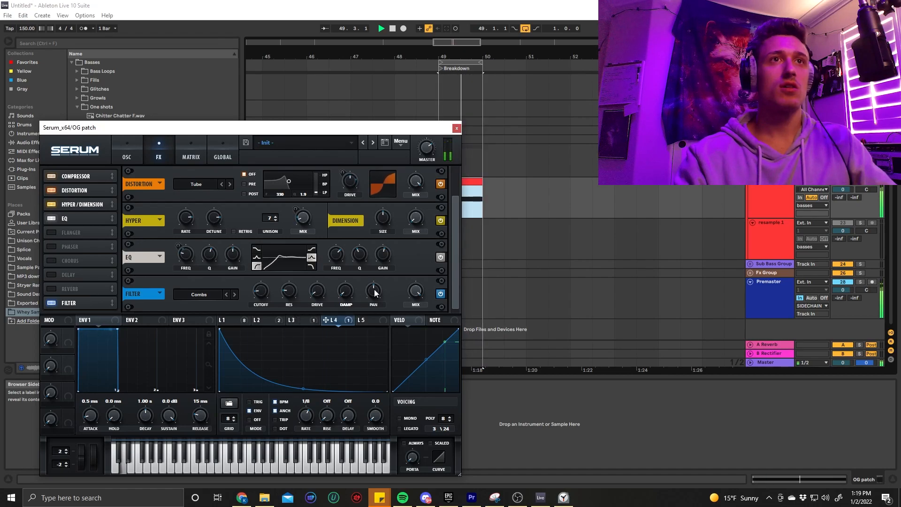
left_click_drag(397, 456, 417, 360)
key("space")
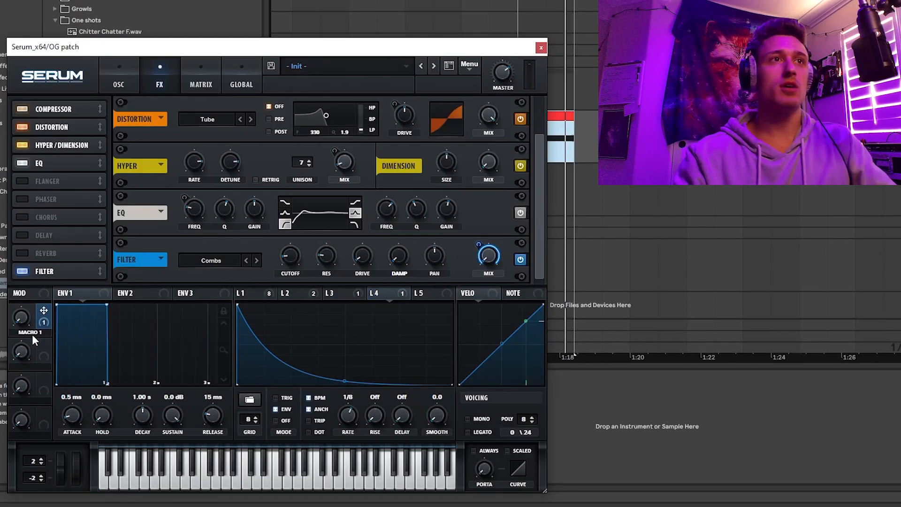
- Rename Macro 1 as "Combs On" and audition the clip
type("Combs")
key("Return")
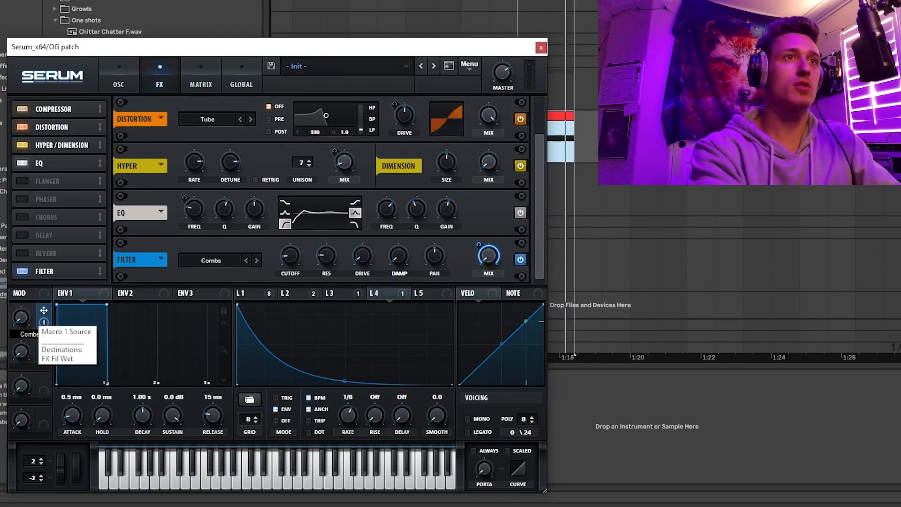
type("On")
key("Return")
key("space")
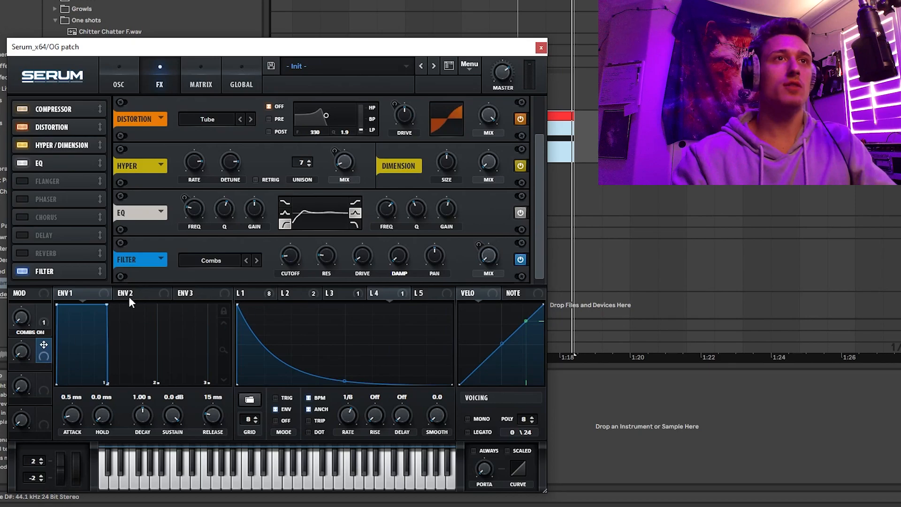
- Assign Macro 2 to oscillator A's wavetable position and rename the macro "WT postition"
left_click(109, 81)
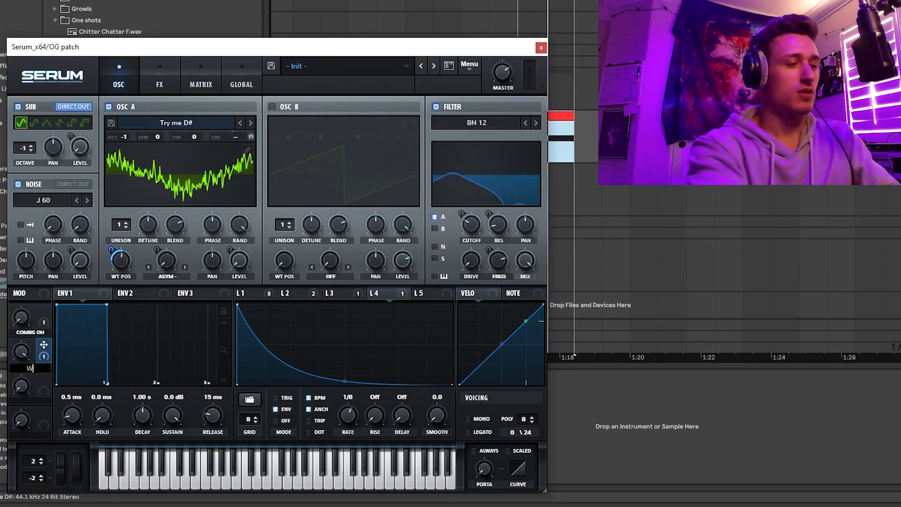
type("WT pos")
type("on")
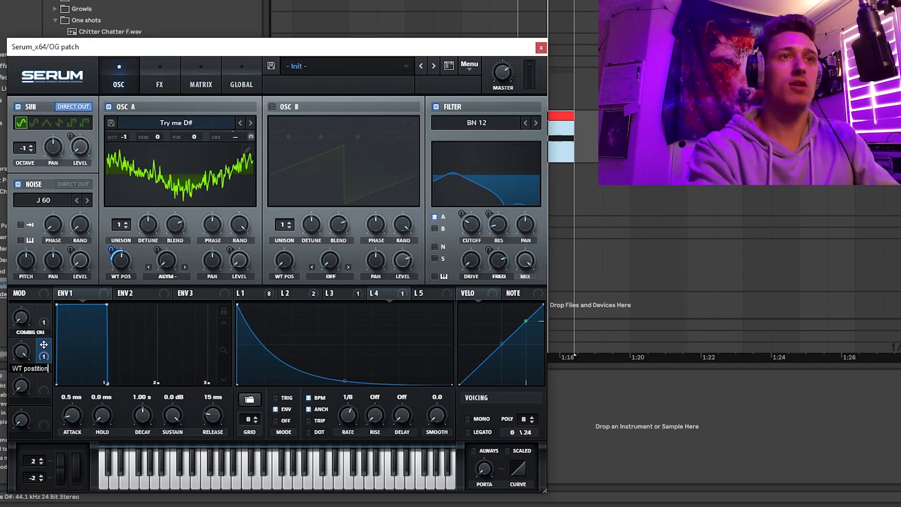
key("Return")
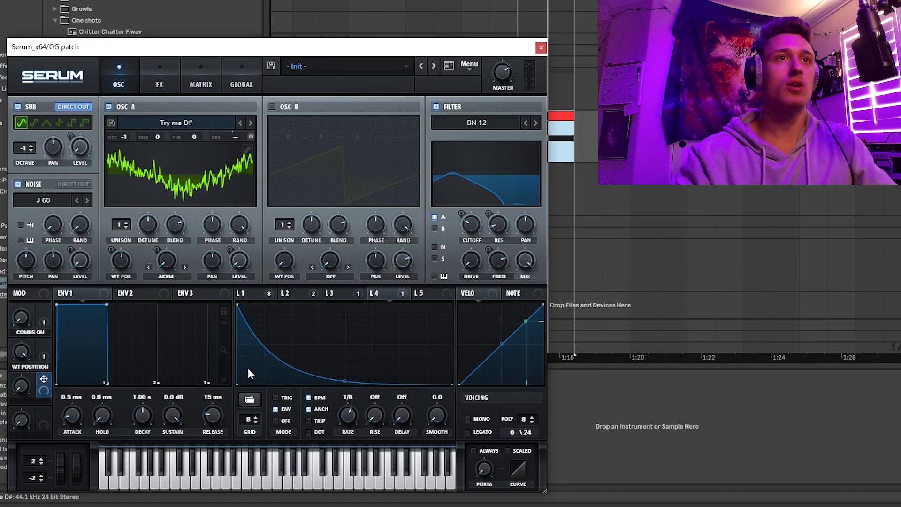
- Assign Macro 3 to the curve of LFO 1's falling segment and rename the macro "LFO SHAPE"
left_click(265, 292)
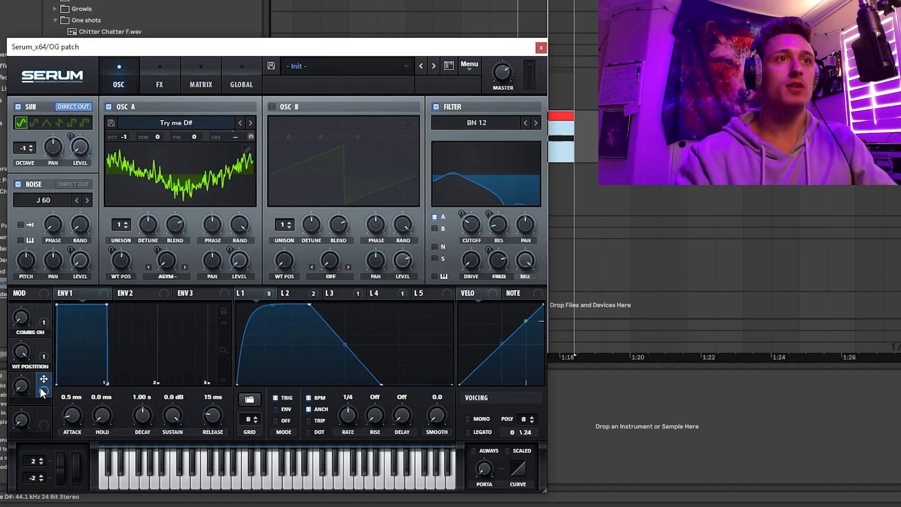
left_click_drag(44, 380, 347, 347)
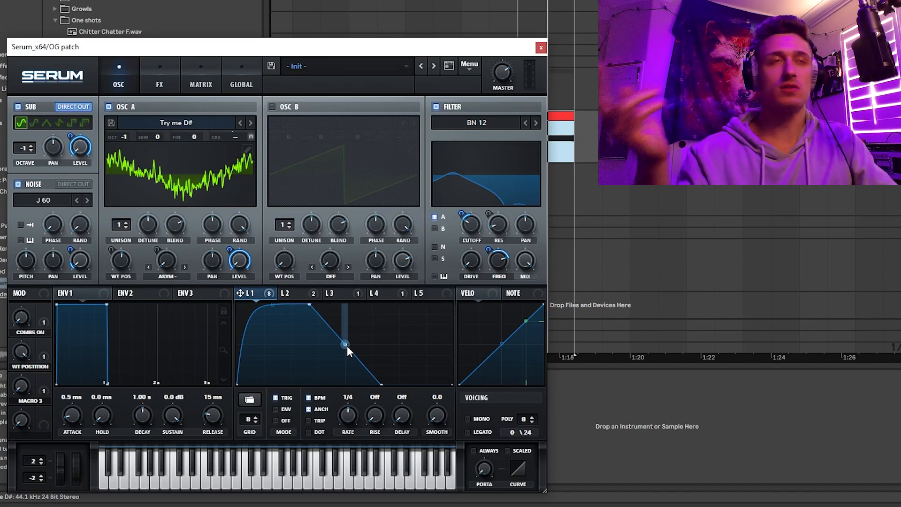
double_click(32, 401)
type("LFO SHAE")
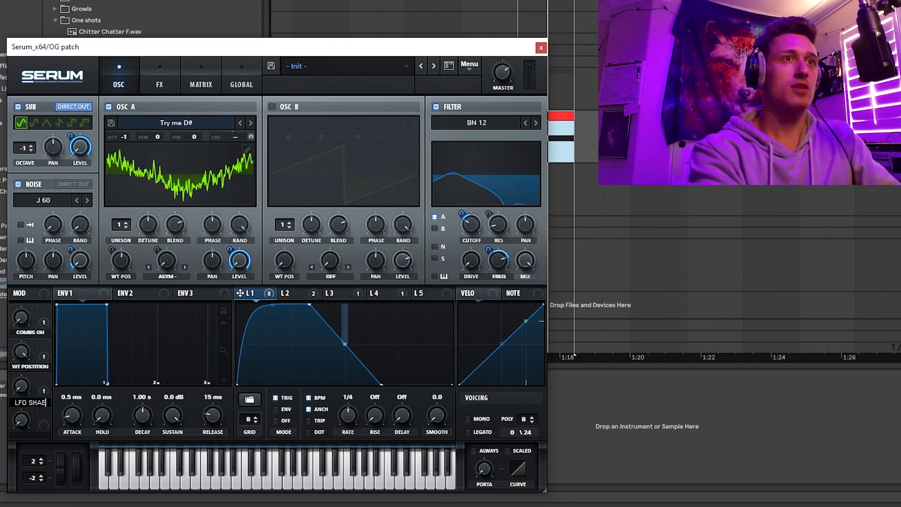
key("BackSpace")
type("PE")
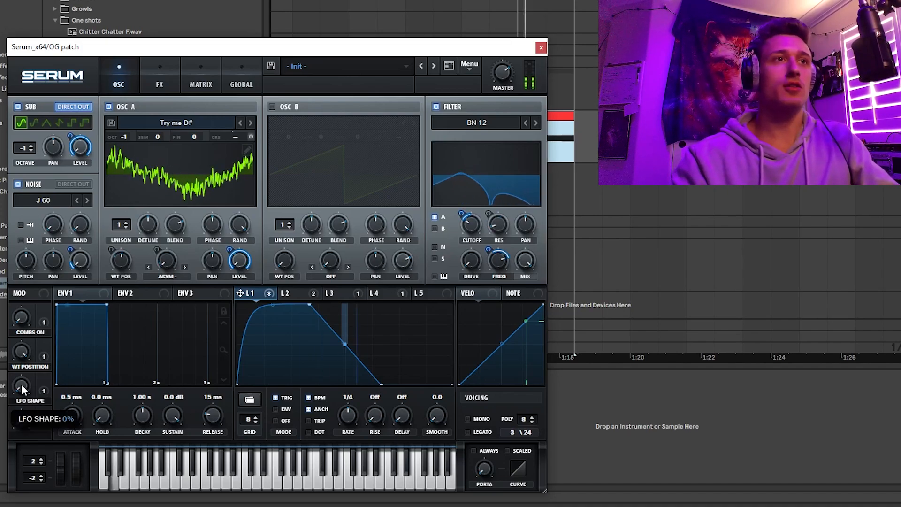
left_click_drag(21, 384, 139, 203)
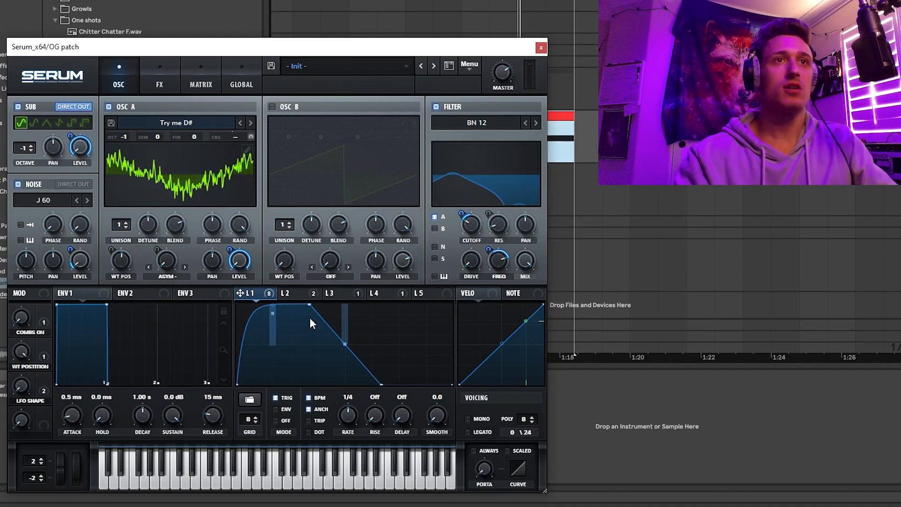
right_click(275, 306)
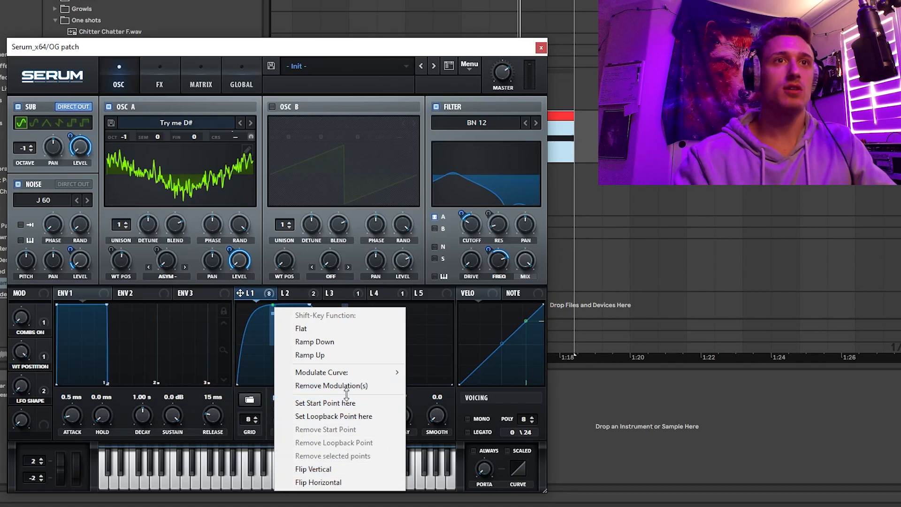
left_click(336, 386)
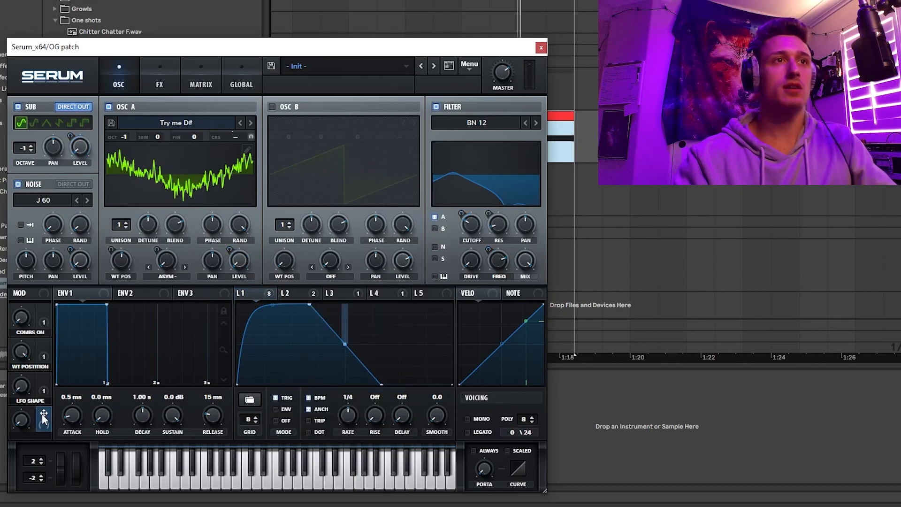
- Enable the Delay effect and set its times to 1/32 for the left channel and 1/64 for the right
left_click(161, 86)
left_click(226, 216)
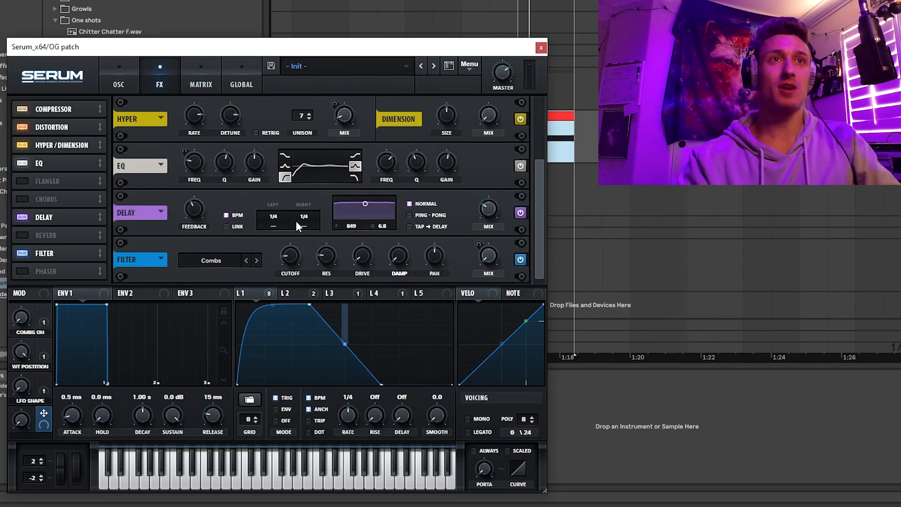
left_click_drag(274, 217, 276, 257)
left_click_drag(305, 215, 309, 276)
left_click_drag(305, 225, 307, 218)
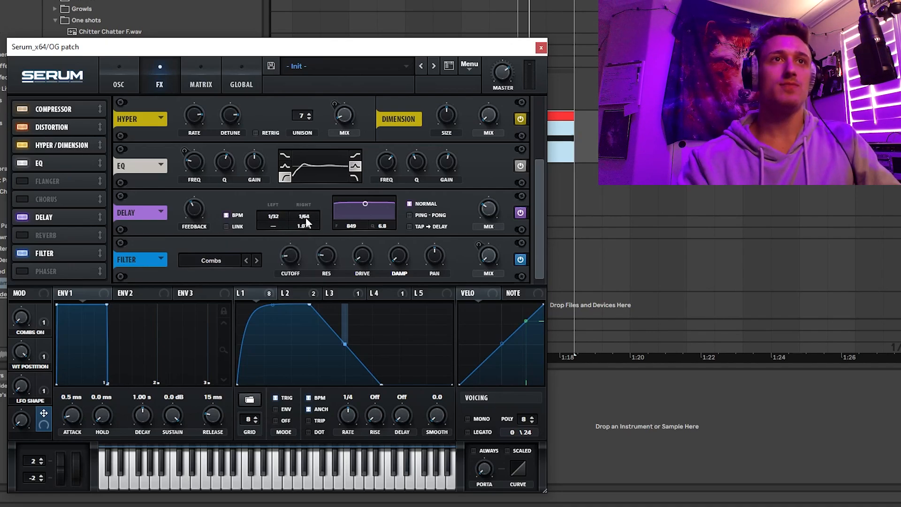
type("1")
key("Return")
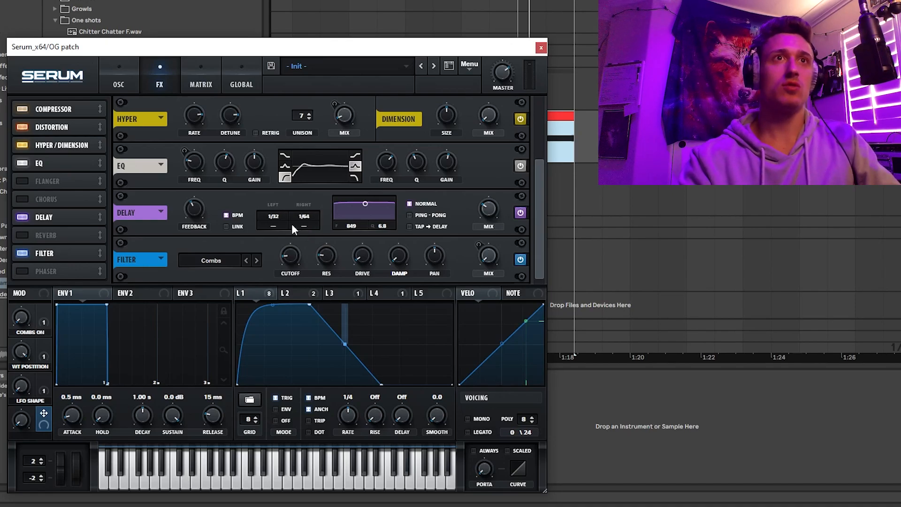
- Assign Macro 4 to the Delay mix and set both the left and right delay times to 1/64
left_click_drag(304, 216, 365, 212)
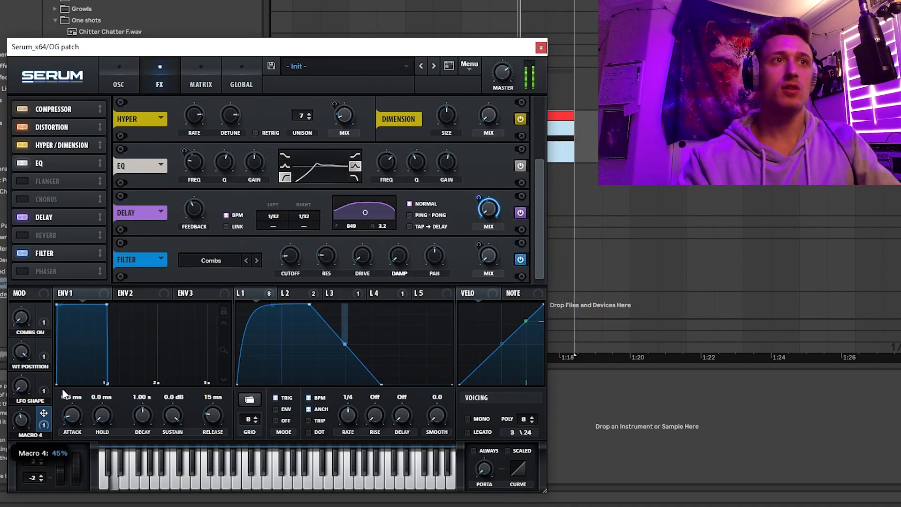
left_click_drag(269, 219, 271, 228)
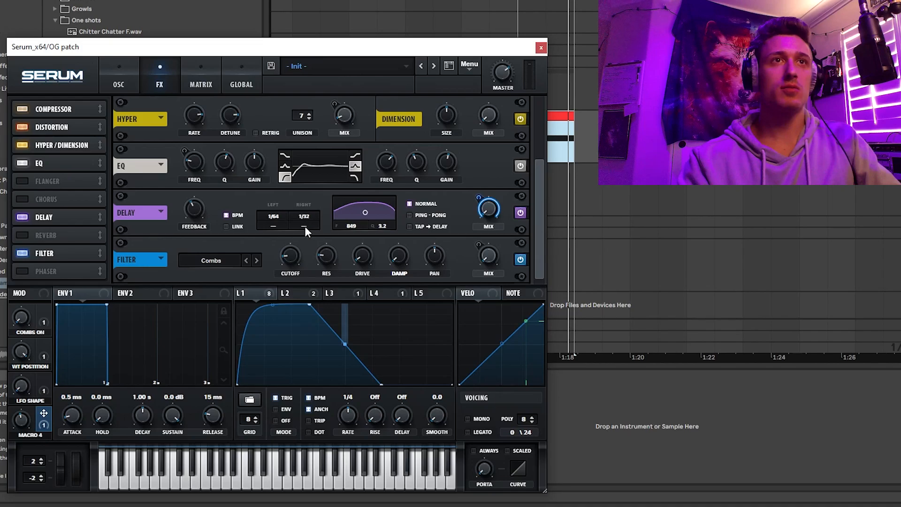
left_click_drag(305, 218, 305, 221)
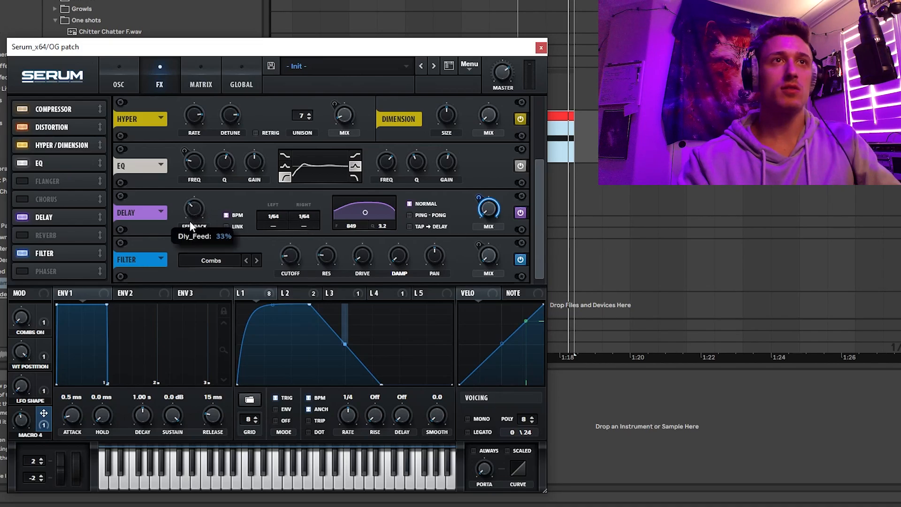
- Adjust the Delay feedback, audition it with Macro 4, and set the delay filter to 1505 with a Q of 6.1
left_click_drag(190, 220, 189, 226)
key("space")
key("space")
key("space")
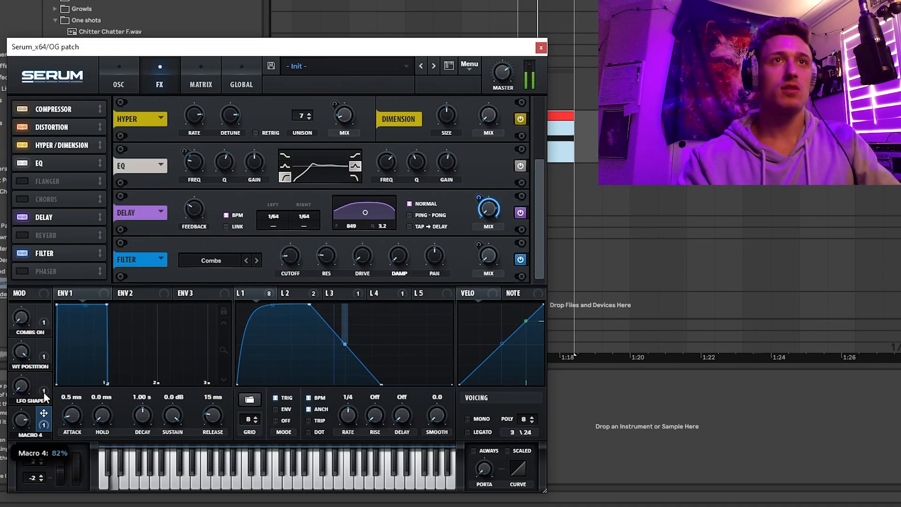
left_click_drag(372, 218, 372, 208)
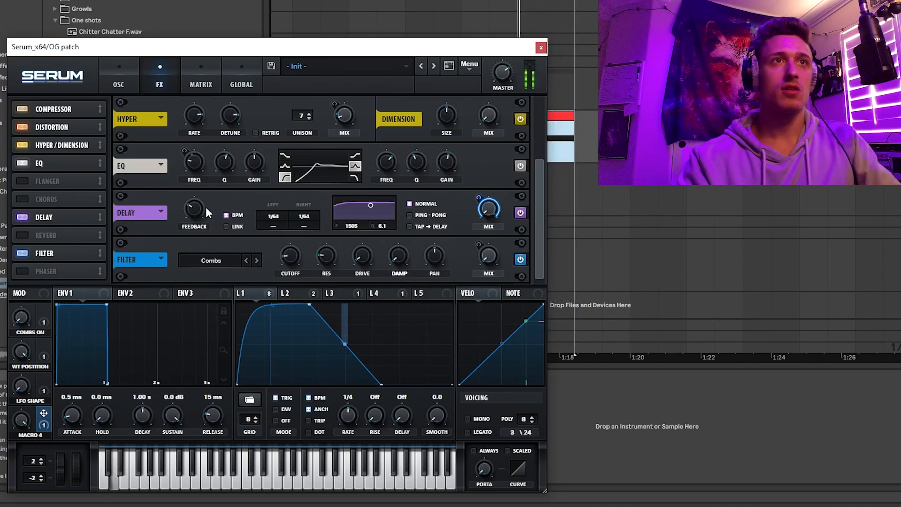
- Rename Macro 4 as "Tonal Delay"
double_click(29, 435)
type("Tonal")
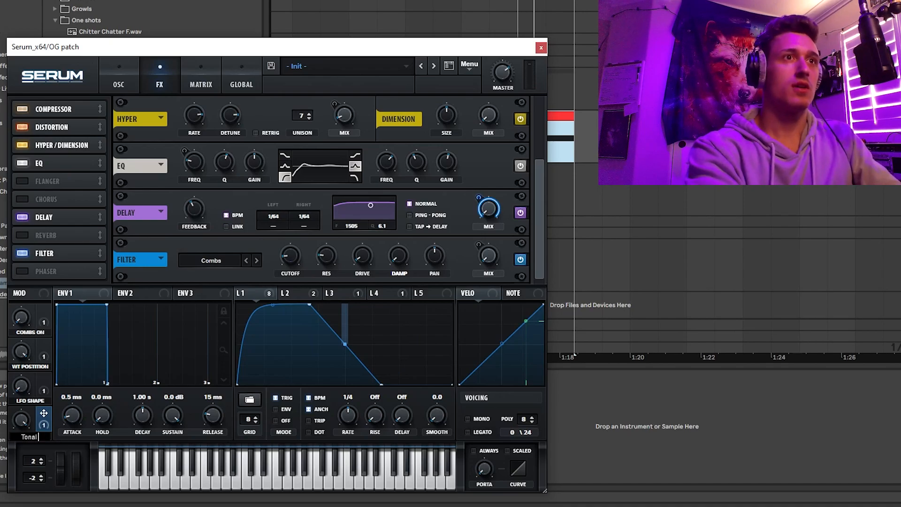
type(" Delay")
key("Return")
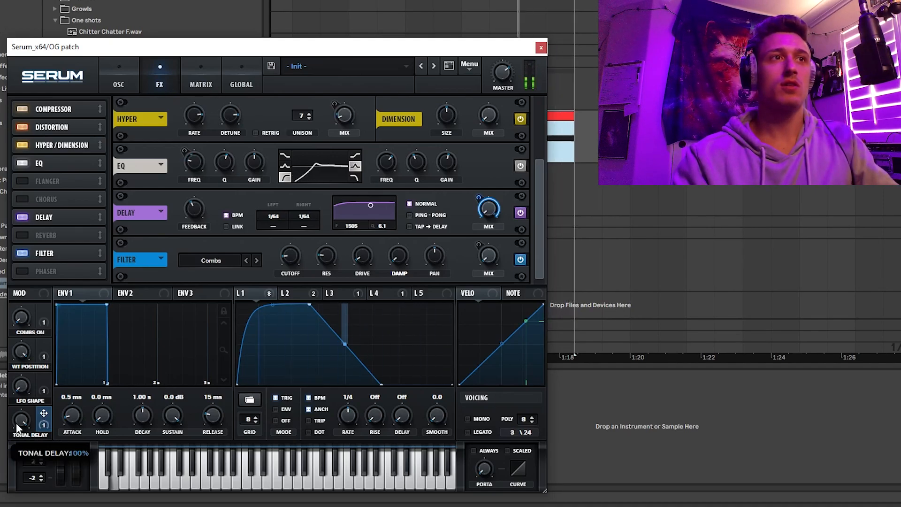
- Audition the LFO Shape, Combs On and WT Postition macros by sweeping them during playback
left_click_drag(29, 384, 75, 484)
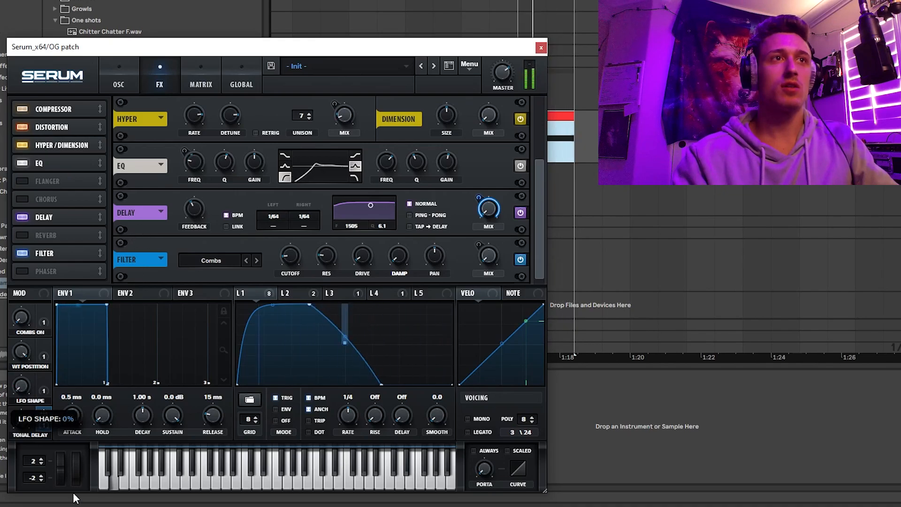
left_click_drag(20, 322, 131, 195)
left_click_drag(20, 349, 107, 210)
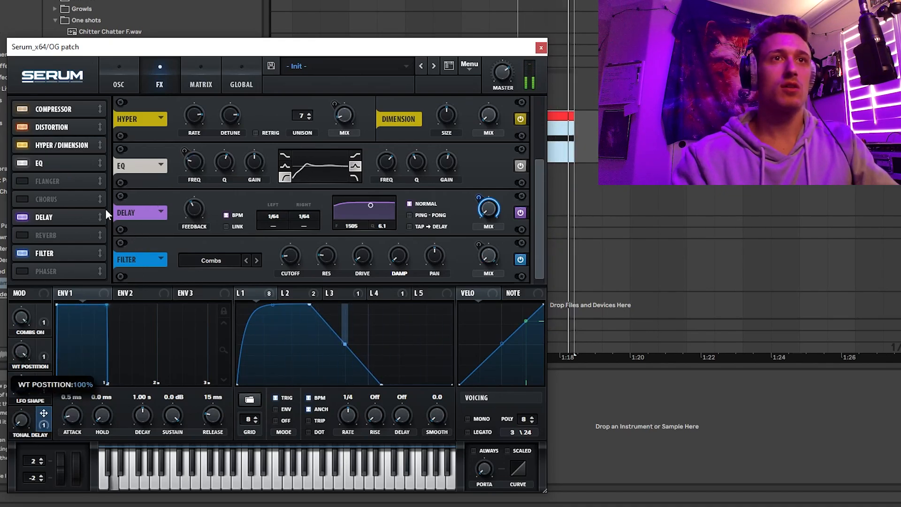
left_click_drag(16, 346, 12, 423)
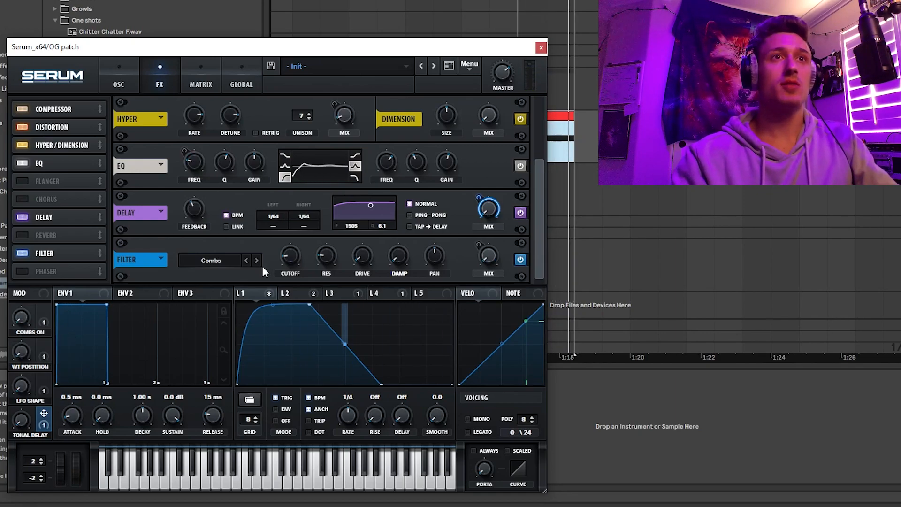
- Change the Filter effect to Phs 36+ with LFO 1 modulating its cutoff, and rename Macro 1 as "Phaser On"
left_click(234, 261)
mouse_move(226, 314)
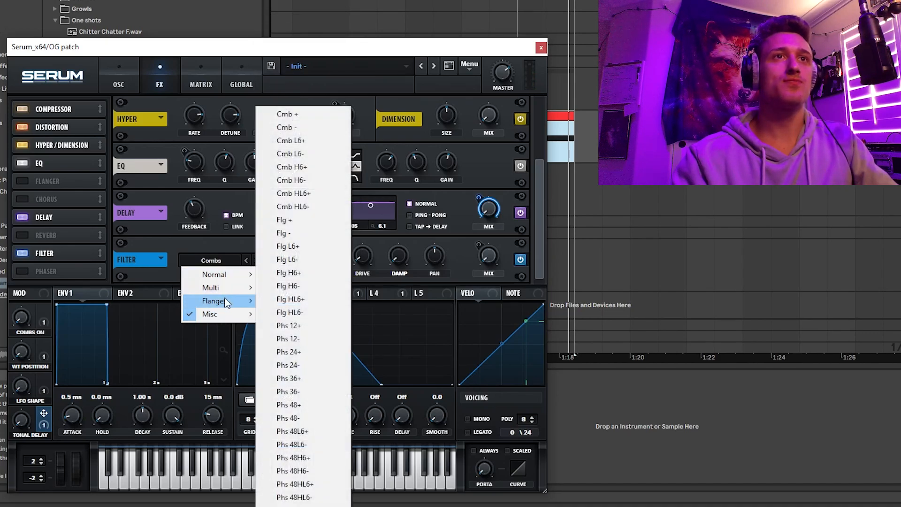
left_click(301, 392)
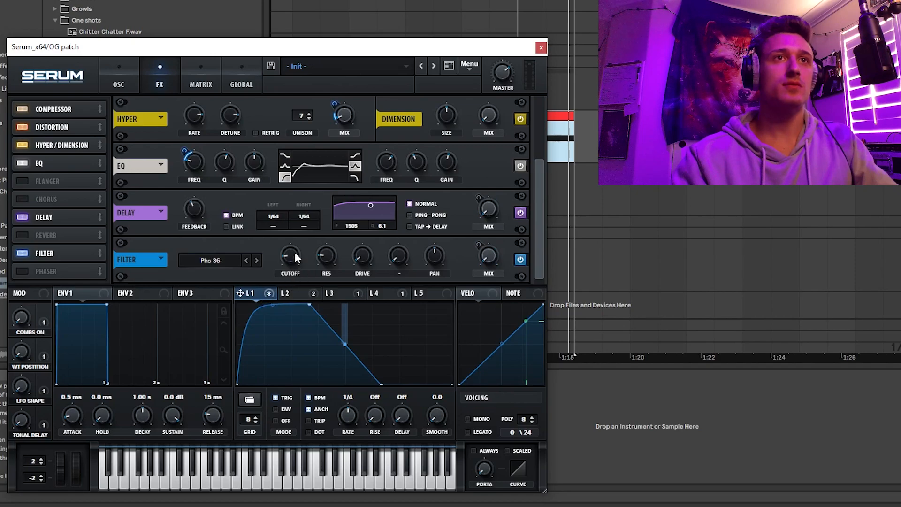
left_click_drag(296, 252, 291, 256)
key("Return")
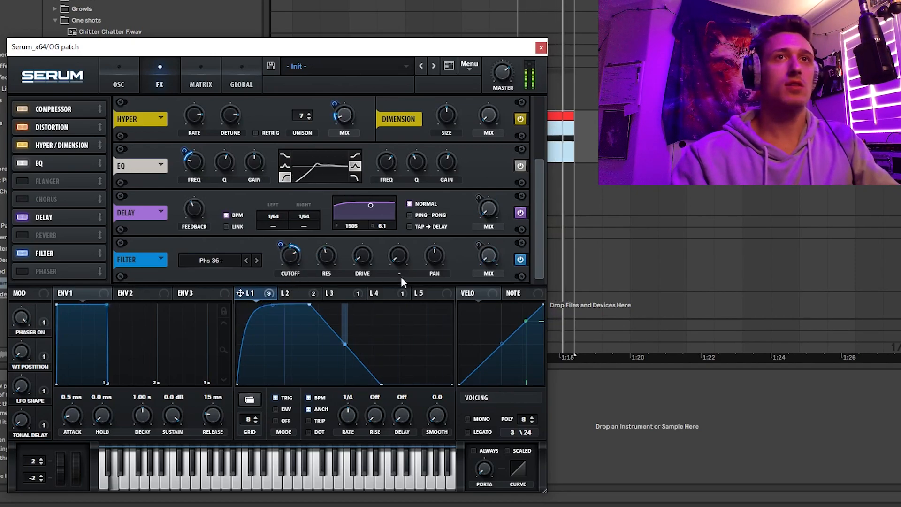
left_click_drag(45, 310, 480, 280)
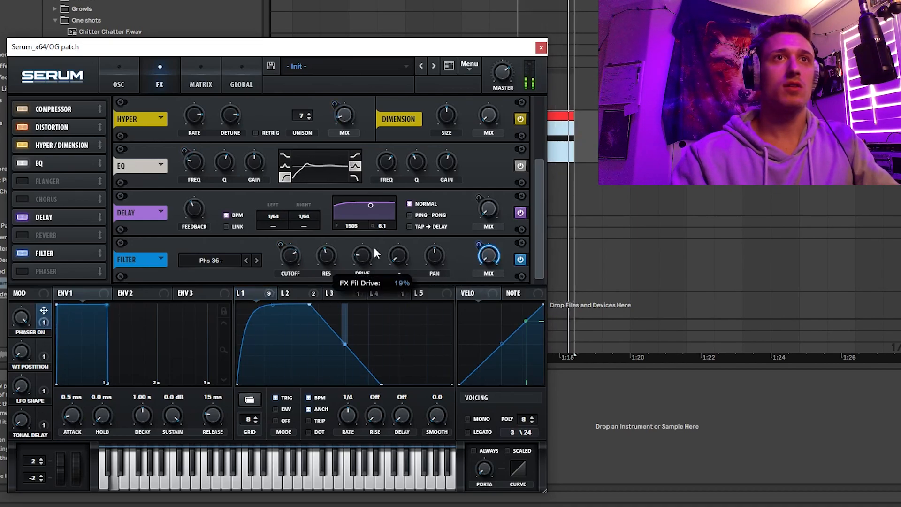
- Fine-tune the Compressor's gain in the effects chain and return to the oscillator page
scroll(545, 190, "up", 4)
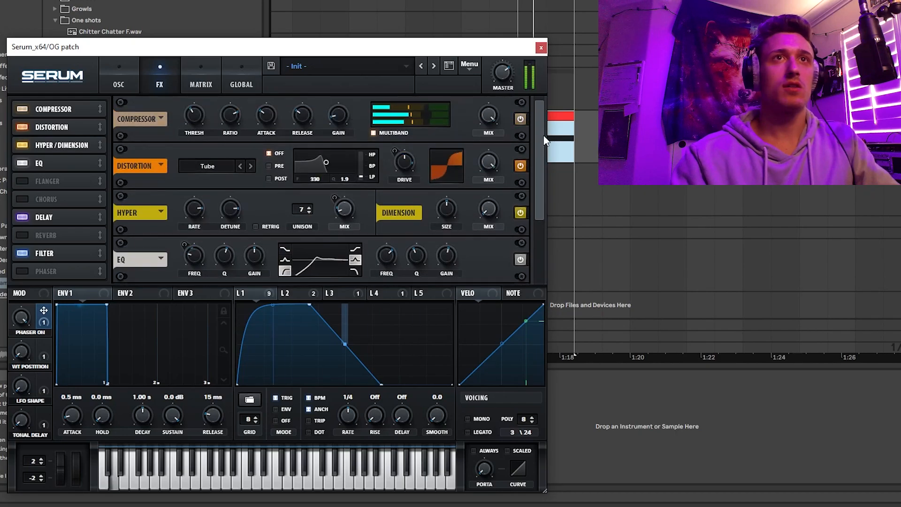
left_click_drag(340, 116, 340, 114)
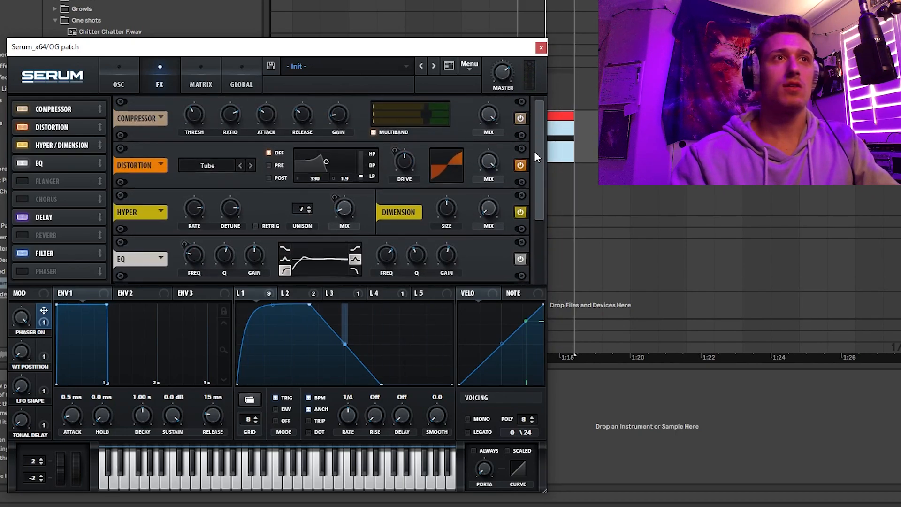
scroll(534, 148, "down", 3)
left_click(118, 81)
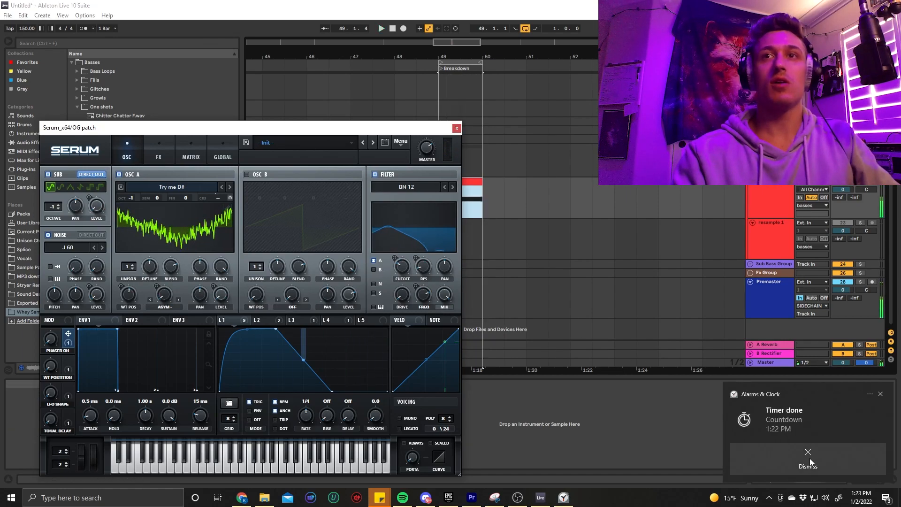
- Dismiss the timer notification and close the Serum plugin window
left_click(815, 459)
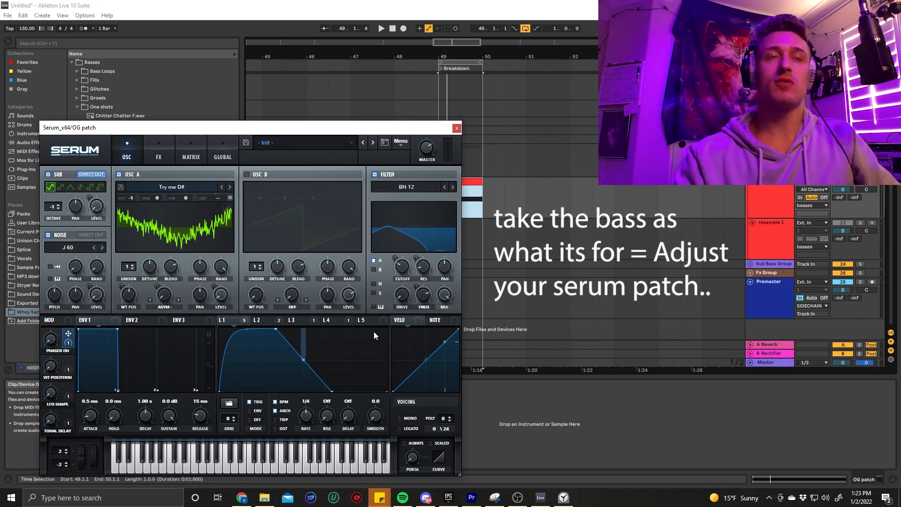
left_click(276, 420)
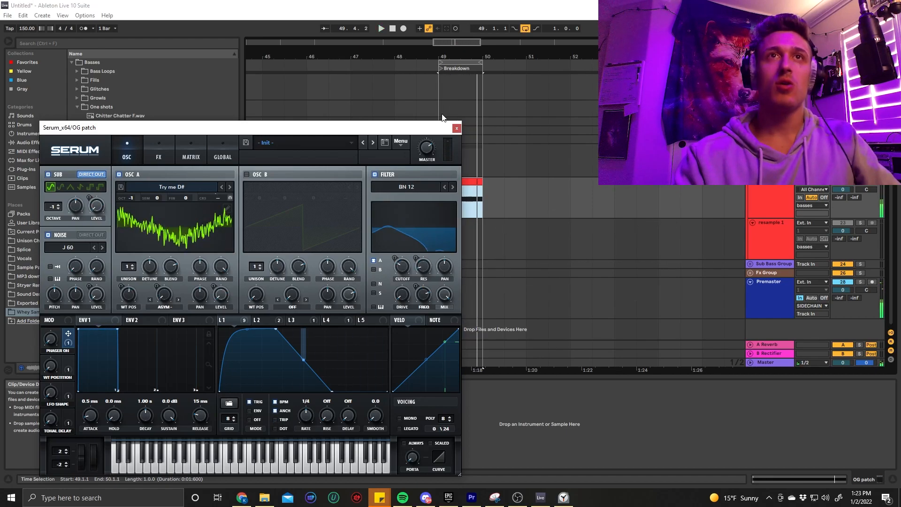
left_click(457, 128)
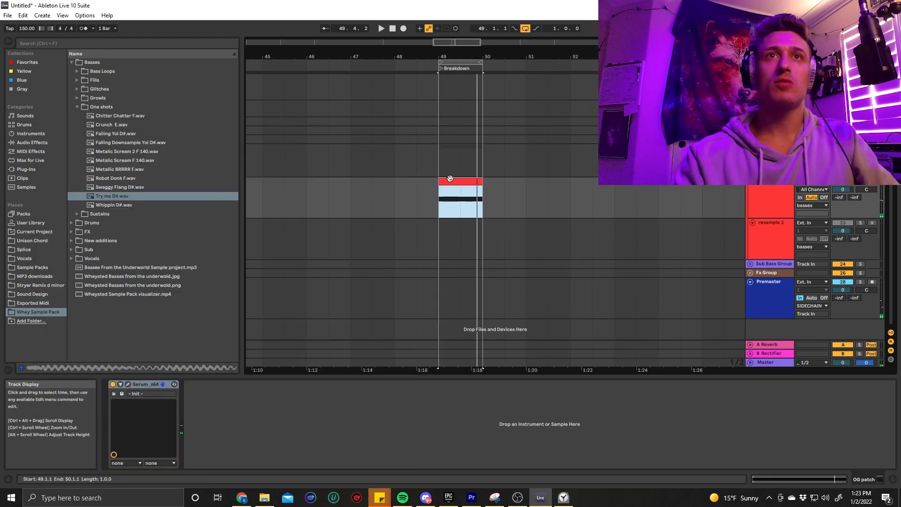
- Paste a copy of the bass MIDI clip at bar 51 on the OG patch track
left_click(525, 212)
key("ctrl+v")
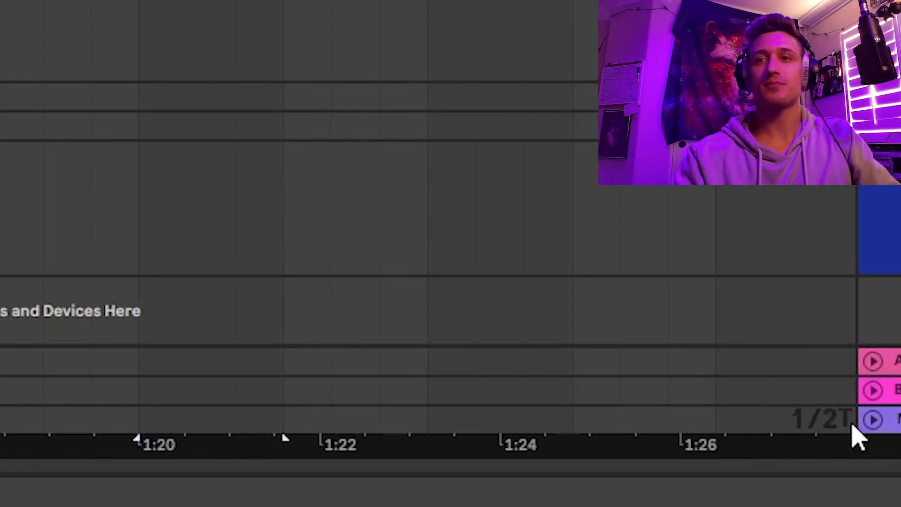
key("plus")
key("plus")
key("plus")
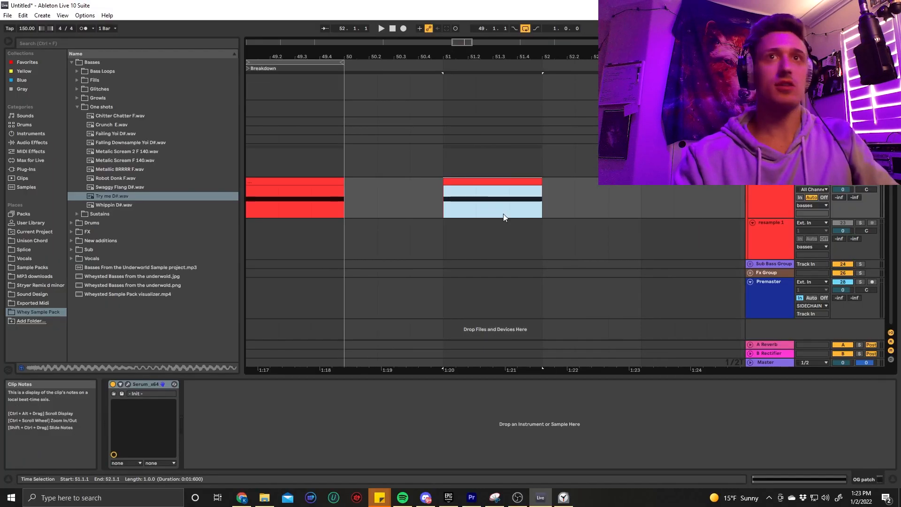
- Open the copied clip at bar 51 and shorten its D1 note to one quarter-note triplet
double_click(527, 182)
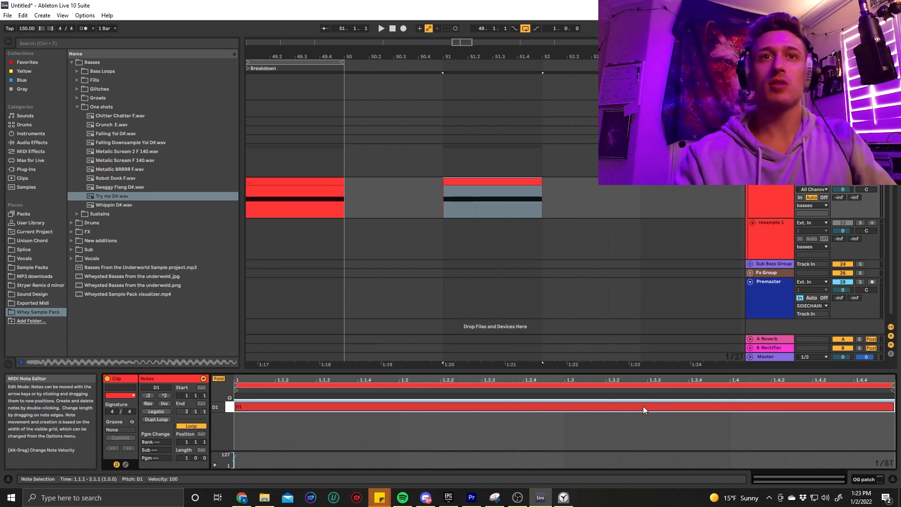
left_click(582, 444)
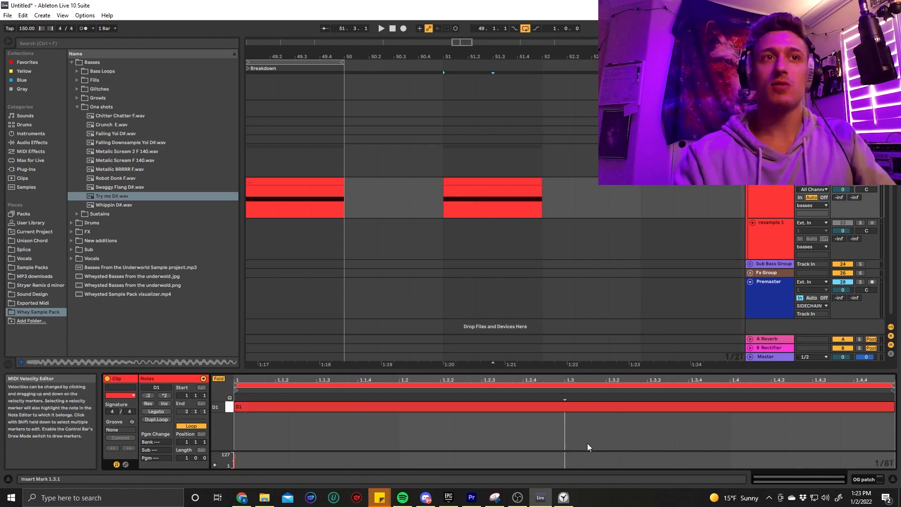
left_click(377, 416)
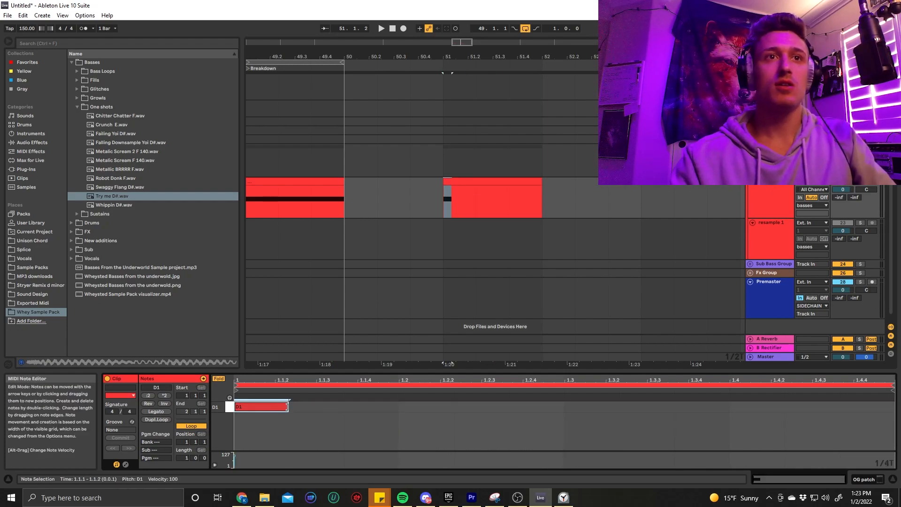
left_click_drag(287, 408, 357, 416)
- Duplicate the short D1 note to 1.2.2 and 1.3.3 and play back the pattern
key("ctrl+d")
key("Right")
key("Right")
key("Left")
key("Left")
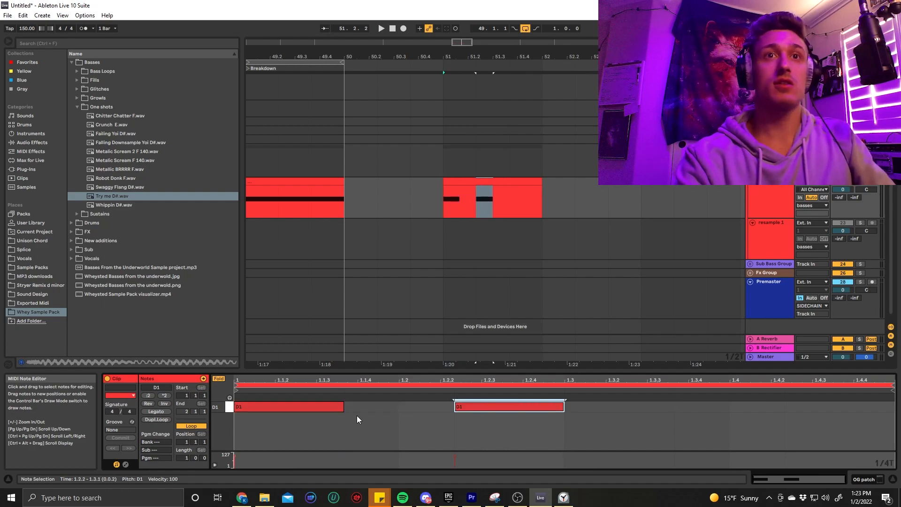
key("Right")
key("ctrl+d")
key("Right")
key("Right")
key("space")
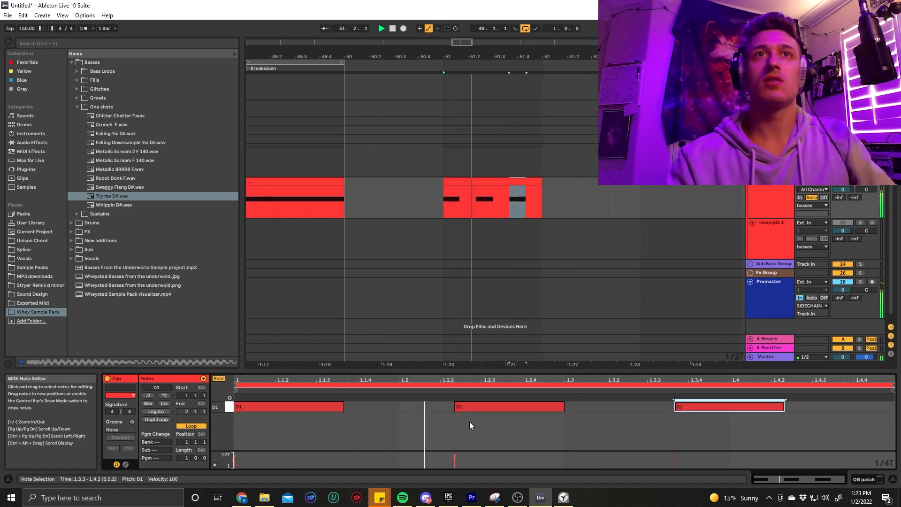
key("space")
- Shorten the D1 notes on a 1/16T grid, fill the bar with six evenly spaced hits, and play it back
left_click(310, 407)
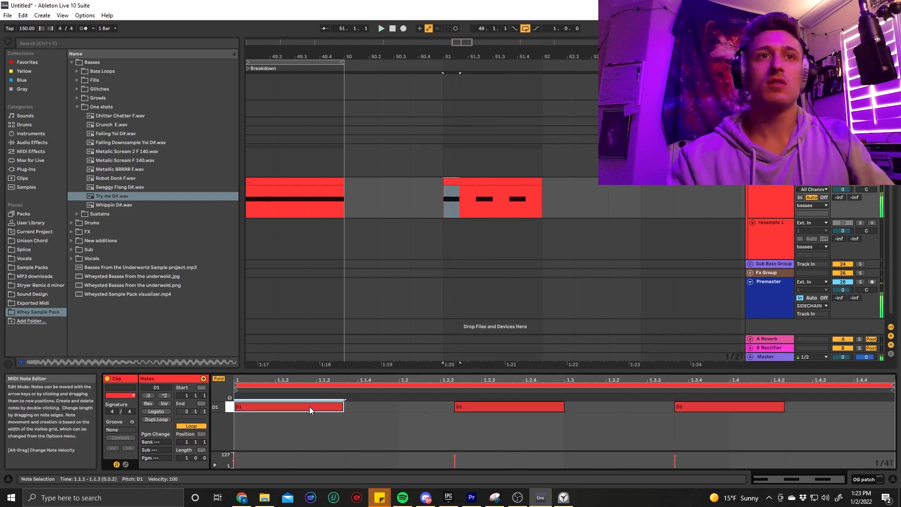
key("ctrl+1")
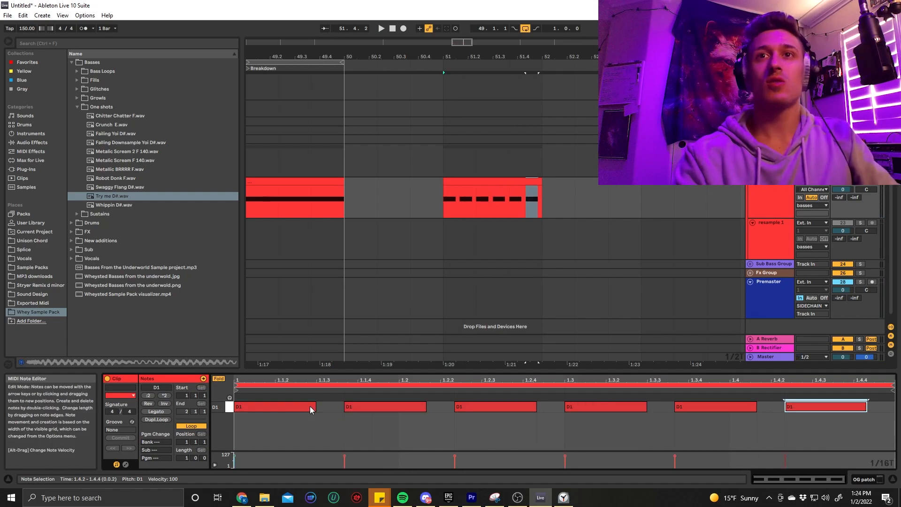
key("space")
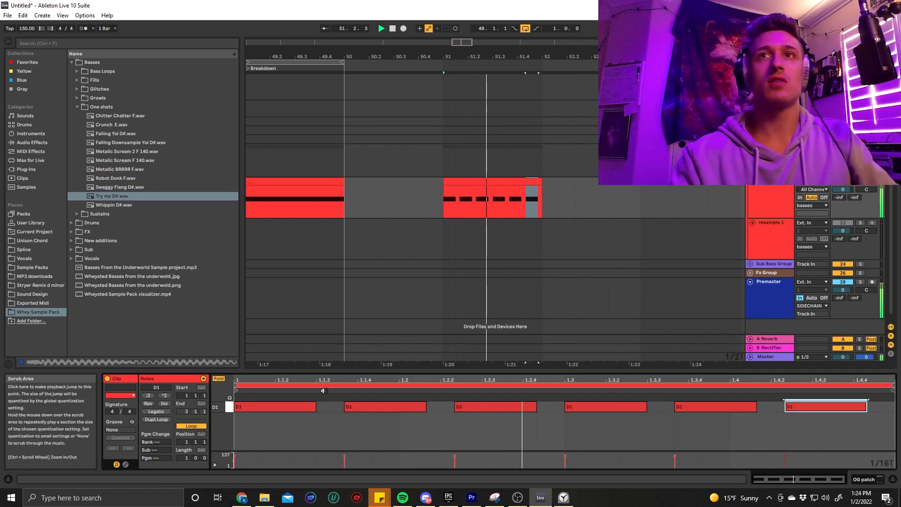
key("space")
- Play the sustained clip at bar 49 and the triplet clip at bar 51 to compare how the patch responds
scroll(426, 286, "down", 2)
left_click_drag(409, 248, 429, 257)
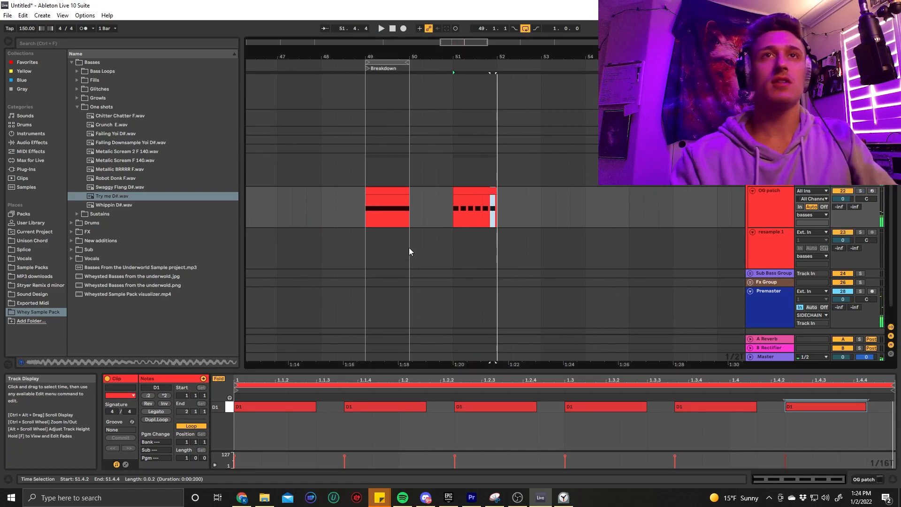
scroll(423, 246, "up", 1)
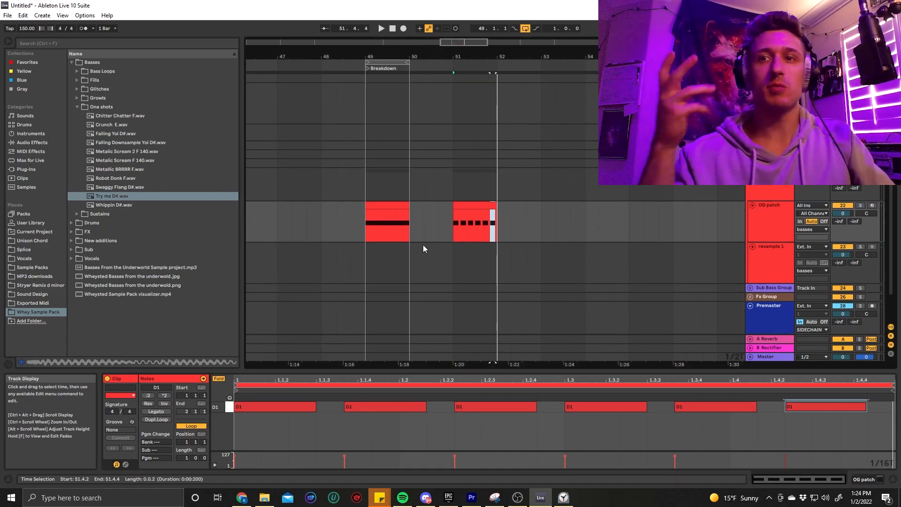
scroll(423, 244, "up", 3)
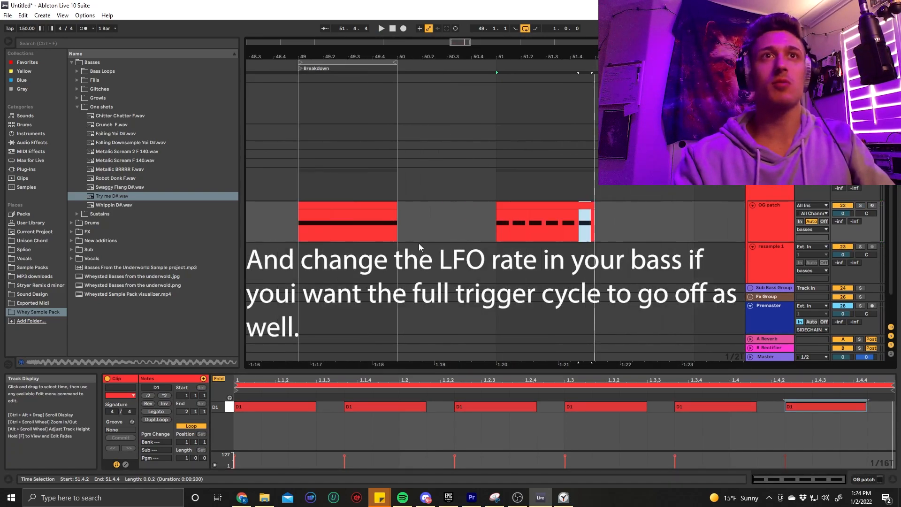
left_click(326, 220)
key("space")
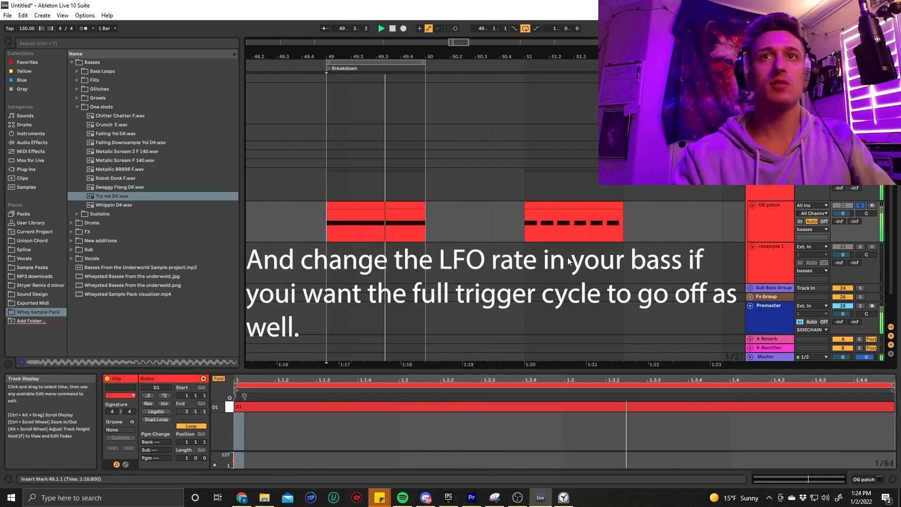
left_click(524, 224)
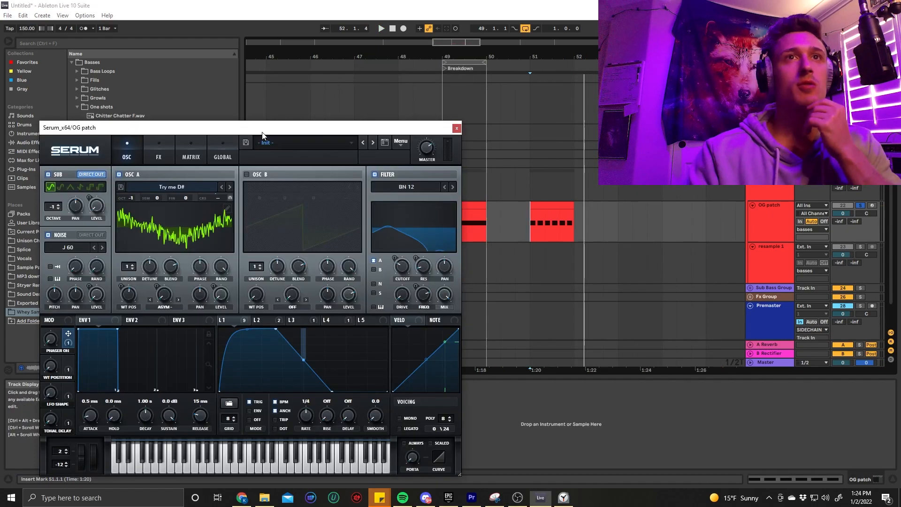
- Move the Serum window clear of the clips and place its rendered audio on the resample 1 track at 49.1.1
left_click_drag(264, 136, 546, 298)
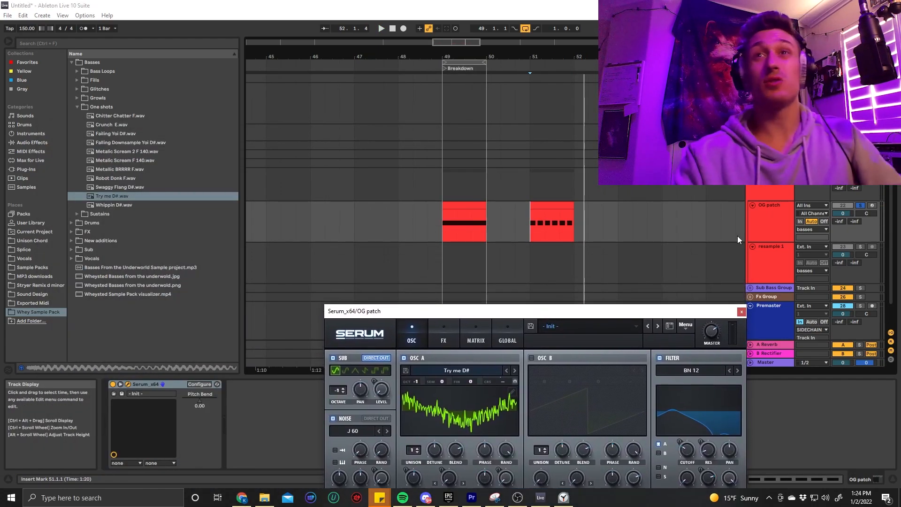
left_click(753, 205)
left_click(753, 205)
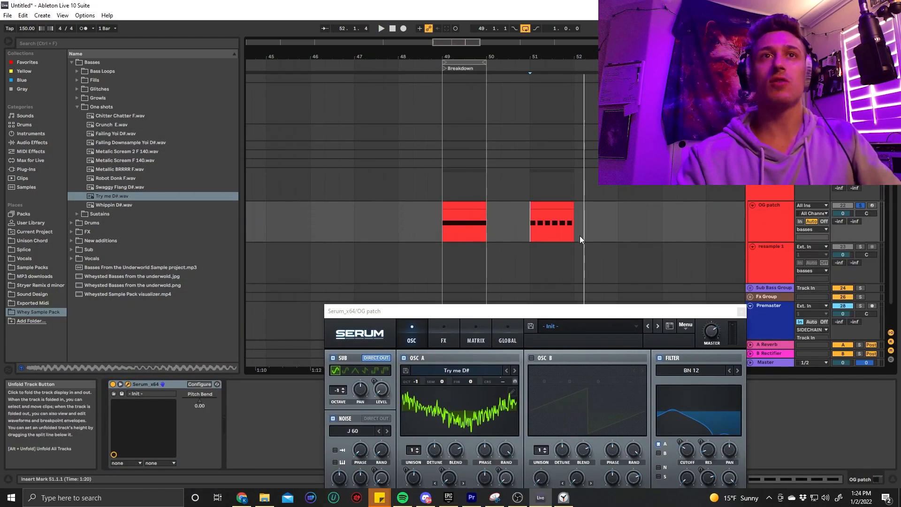
left_click(332, 324)
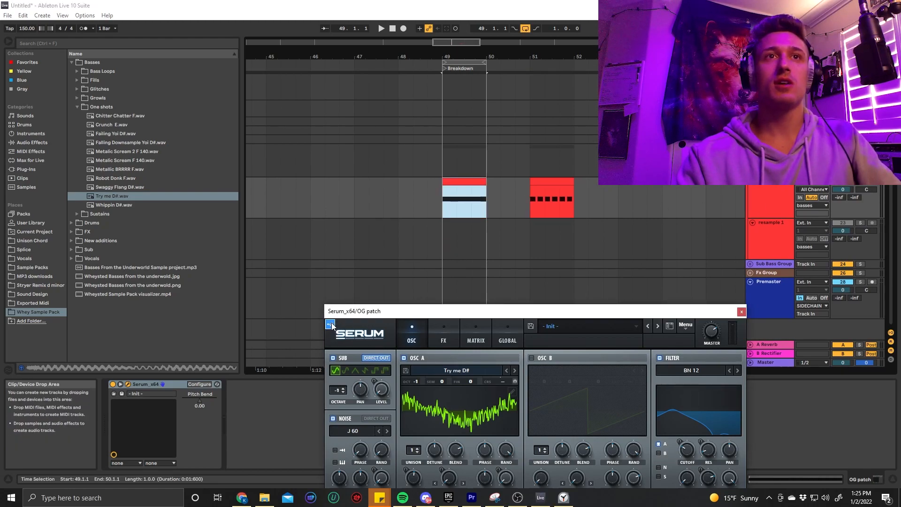
left_click(438, 241)
- Solo the resample 1 track and play back the rendered audio clip from bar 49
key("s")
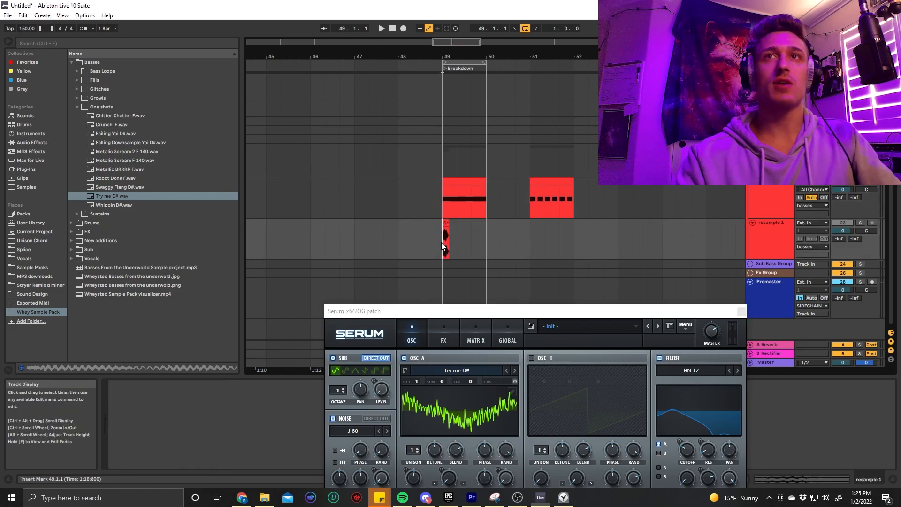
key("space")
key("space")
- Move the rendered audio clip on the resample 1 track to 48.2.2, ahead of the sustained MIDI clip
scroll(447, 252, "up", 5)
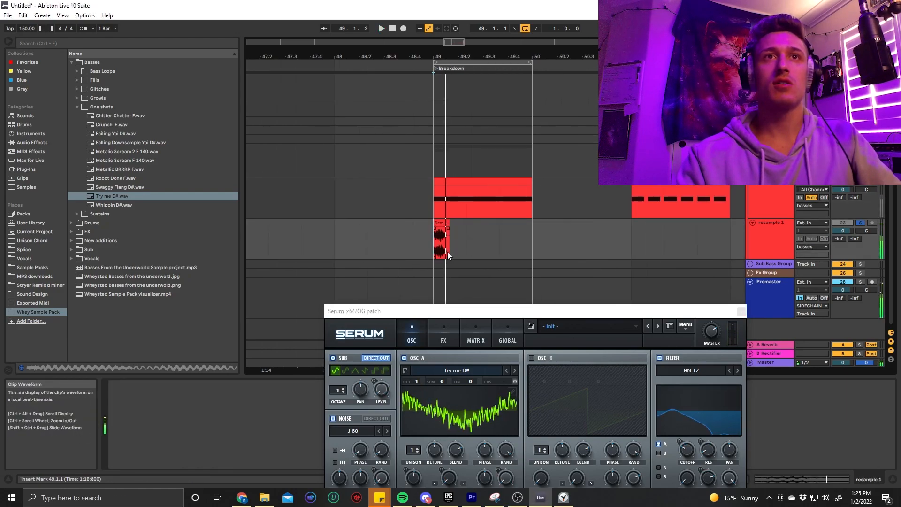
left_click_drag(435, 225, 308, 229)
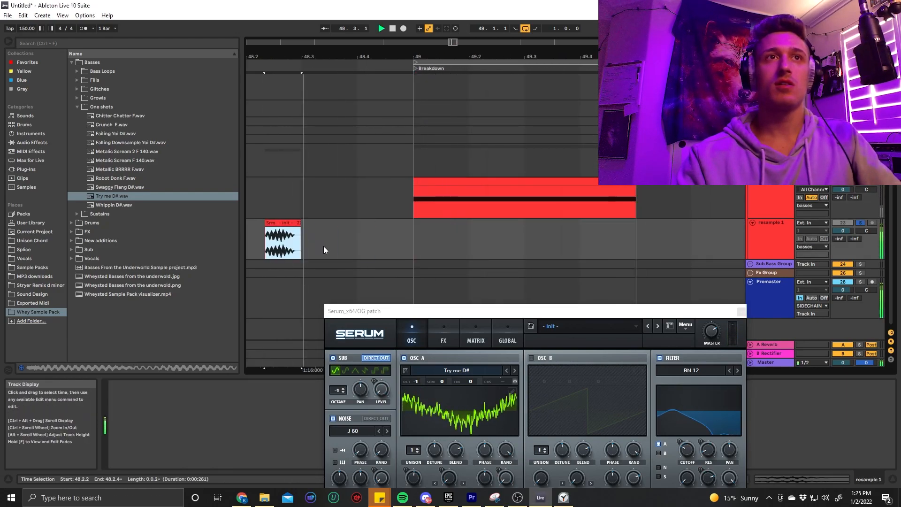
scroll(430, 255, "down", 3)
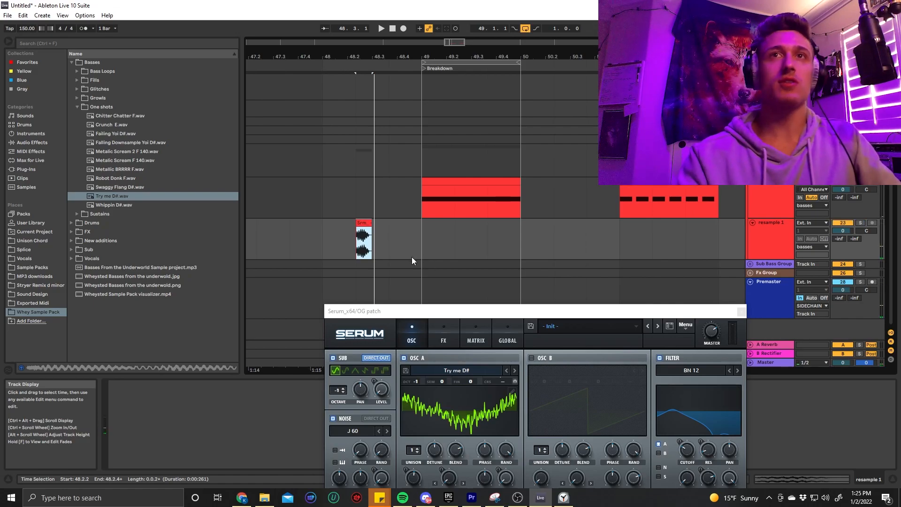
scroll(410, 254, "down", 2)
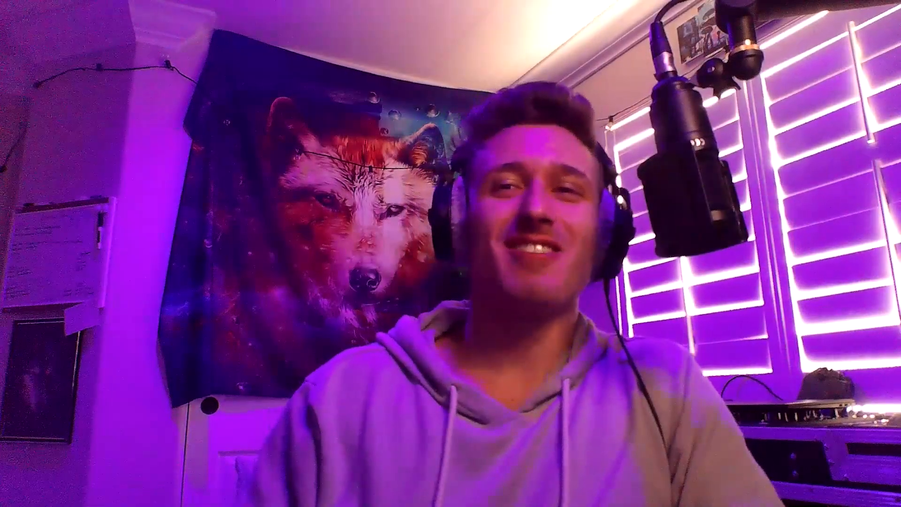